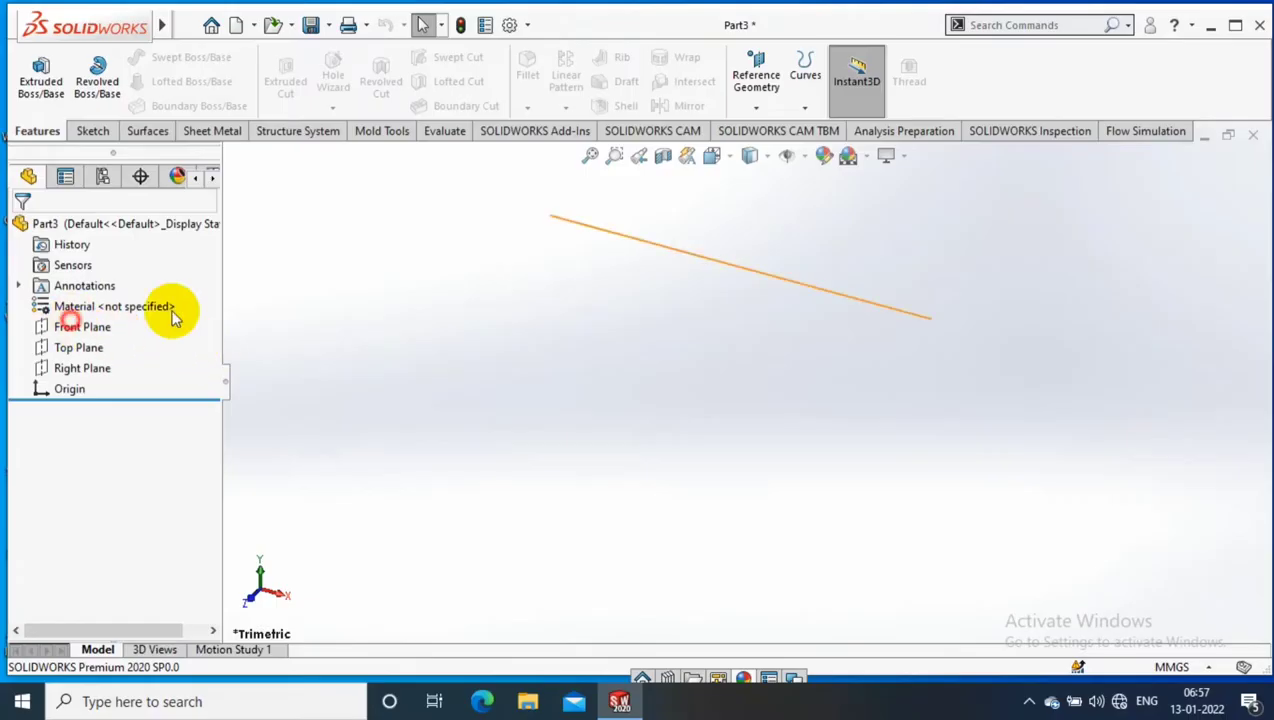
Step: Turn the view normal to the Front Plane and start a sketch on it
right_click(82, 325)
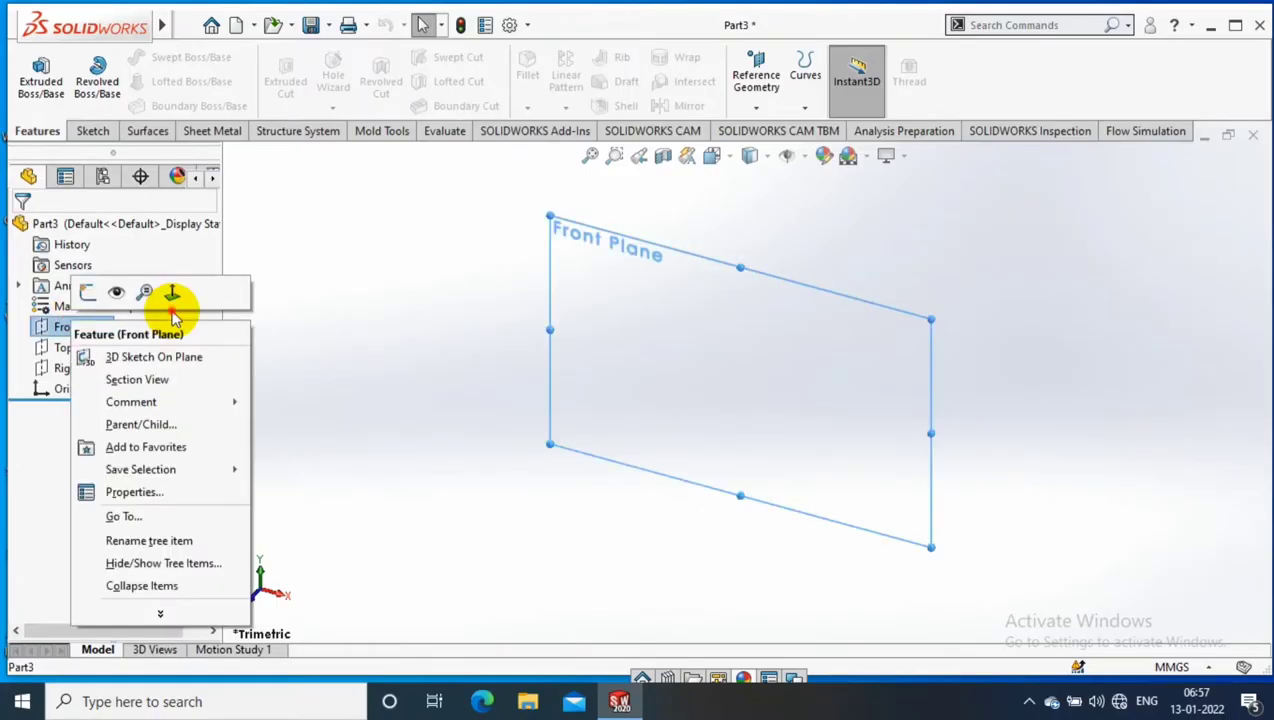
left_click(95, 327)
right_click(95, 327)
left_click(193, 306)
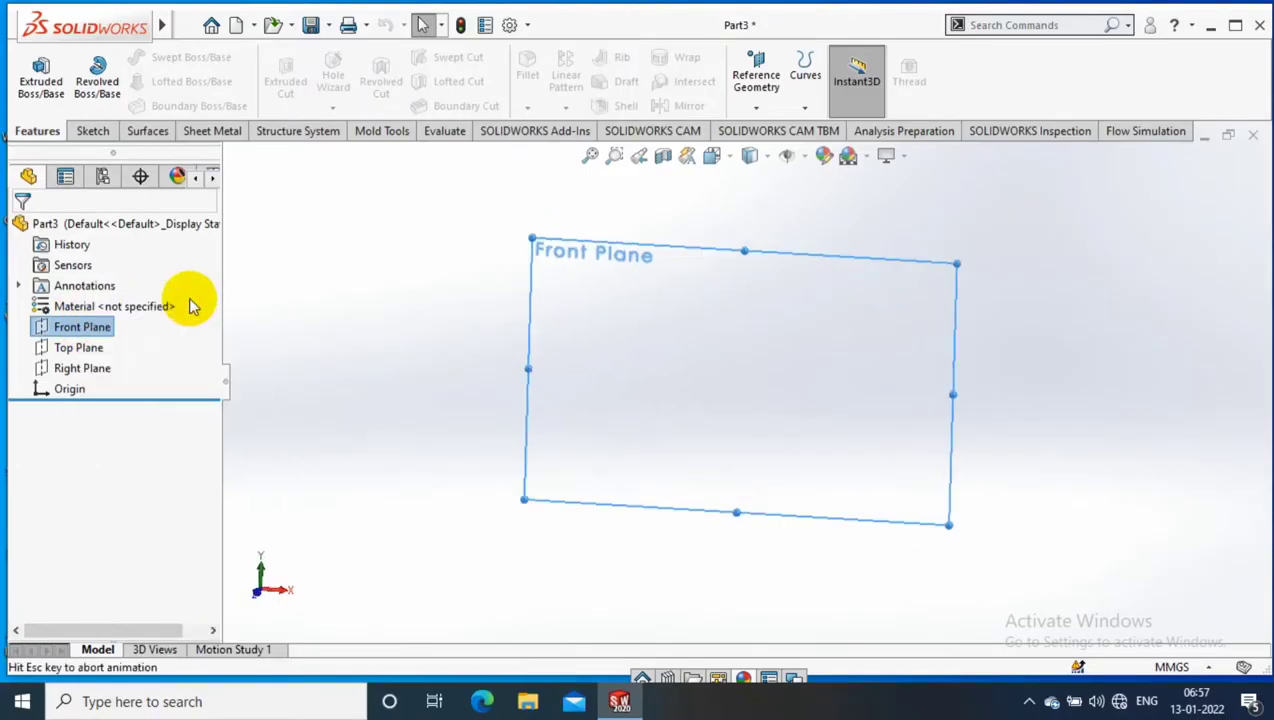
left_click(92, 131)
left_click(33, 75)
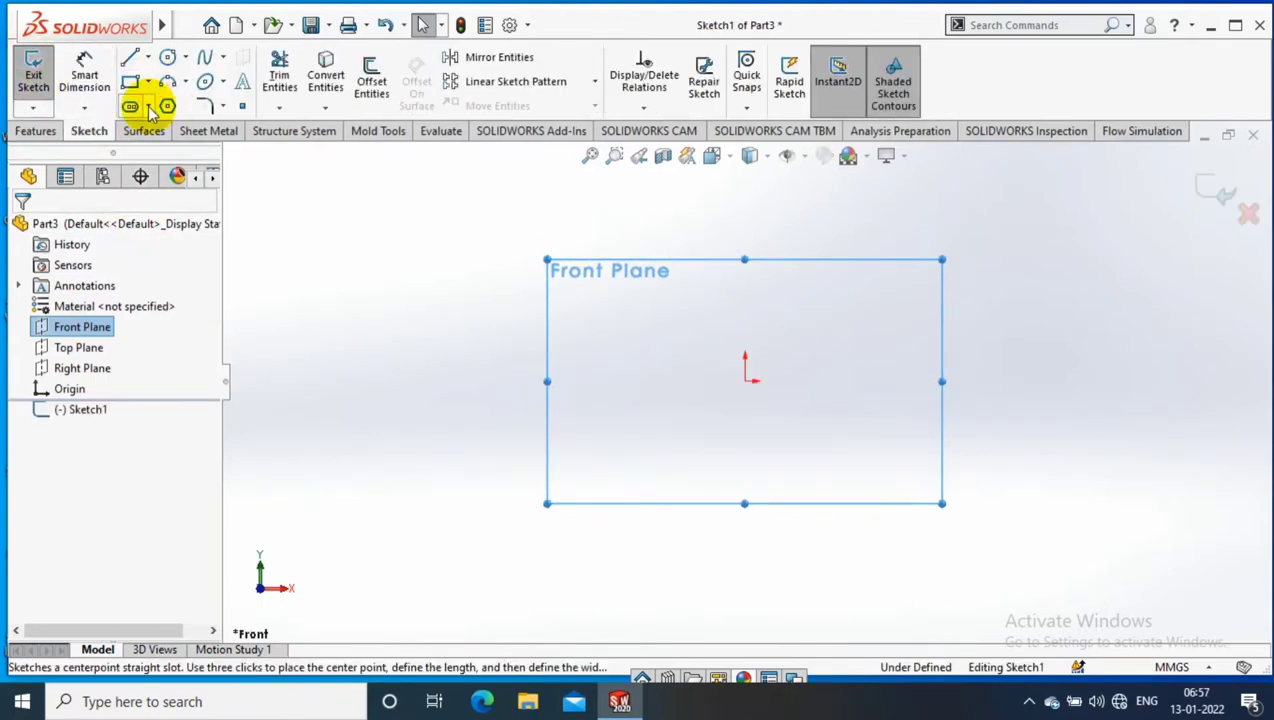
Step: Draw a centre-point straight slot centred on the origin
left_click(147, 107)
left_click(165, 148)
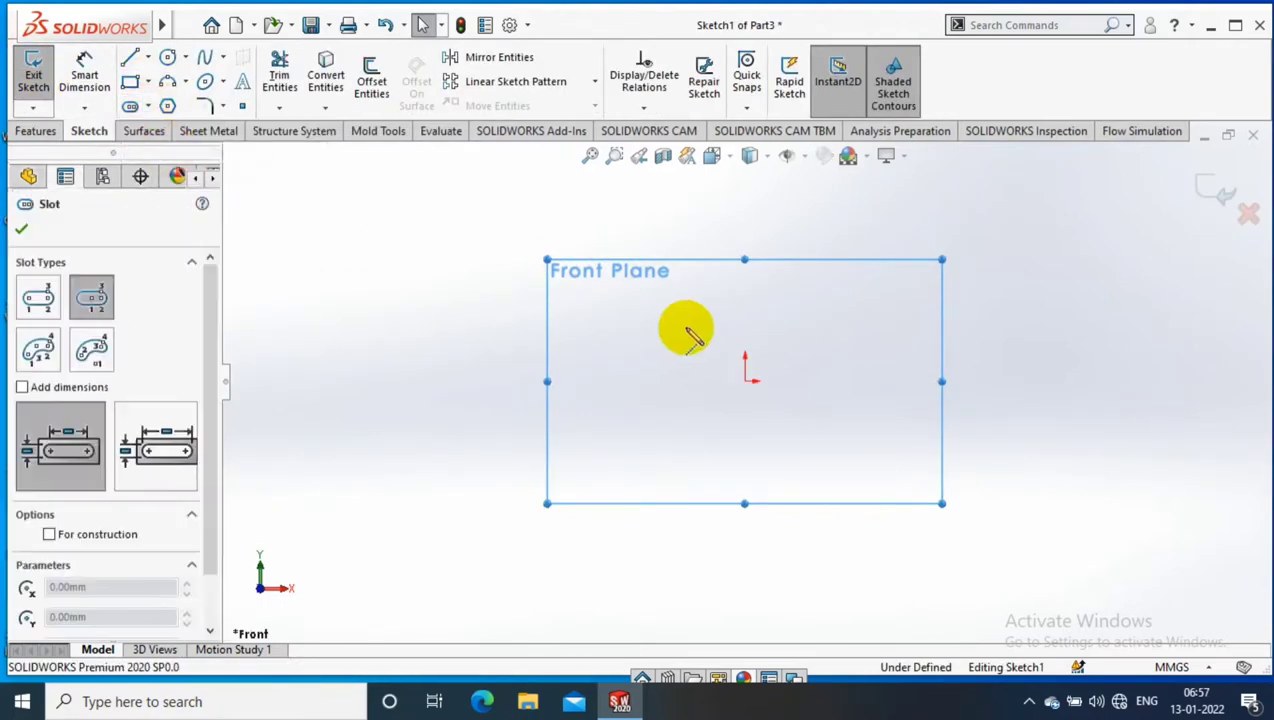
left_click(745, 380)
left_click(847, 380)
left_click(700, 316)
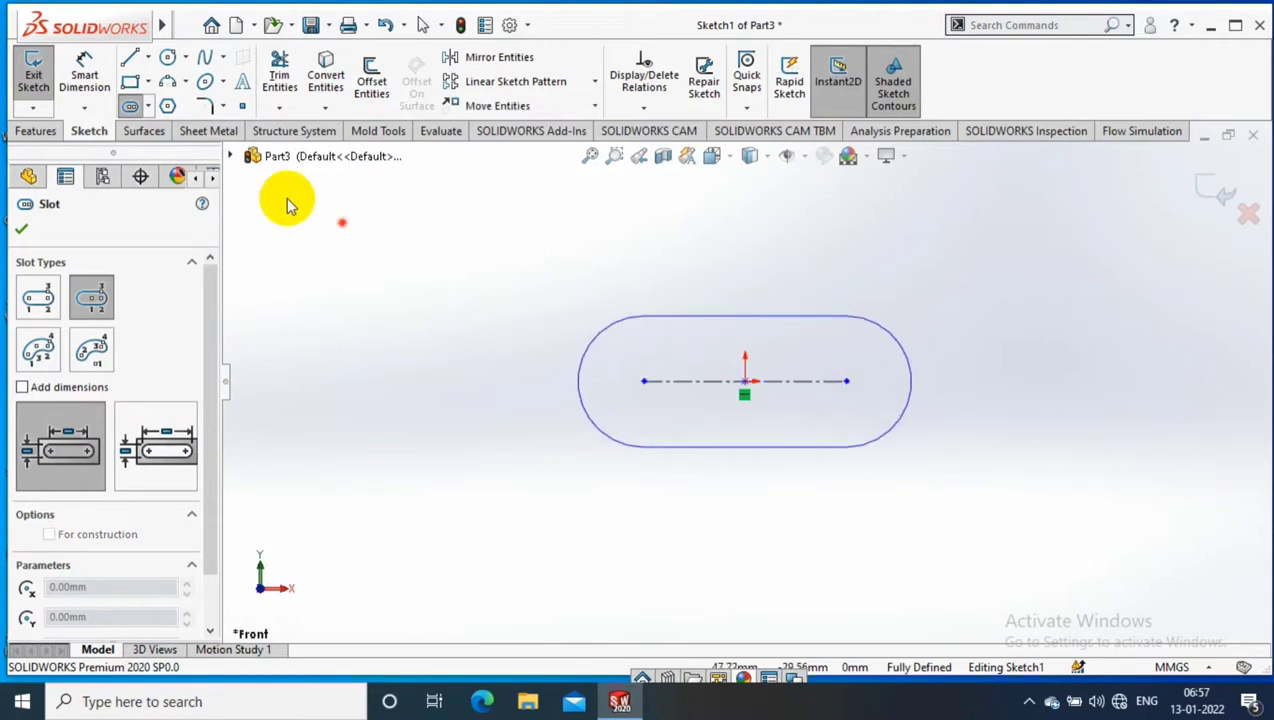
Step: Dimension the slot to 22.5 mm between centres and R18 end radius
left_click(85, 75)
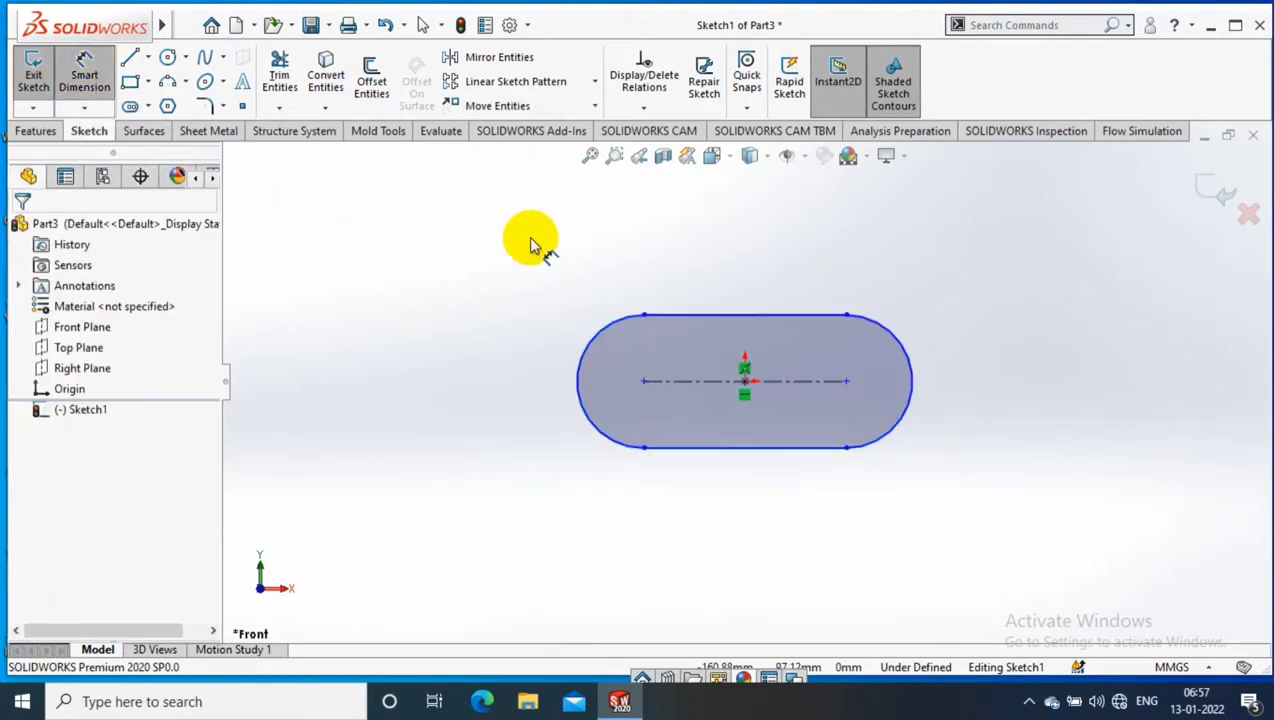
left_click(772, 268)
left_click(768, 264)
type("22.5")
key("Return")
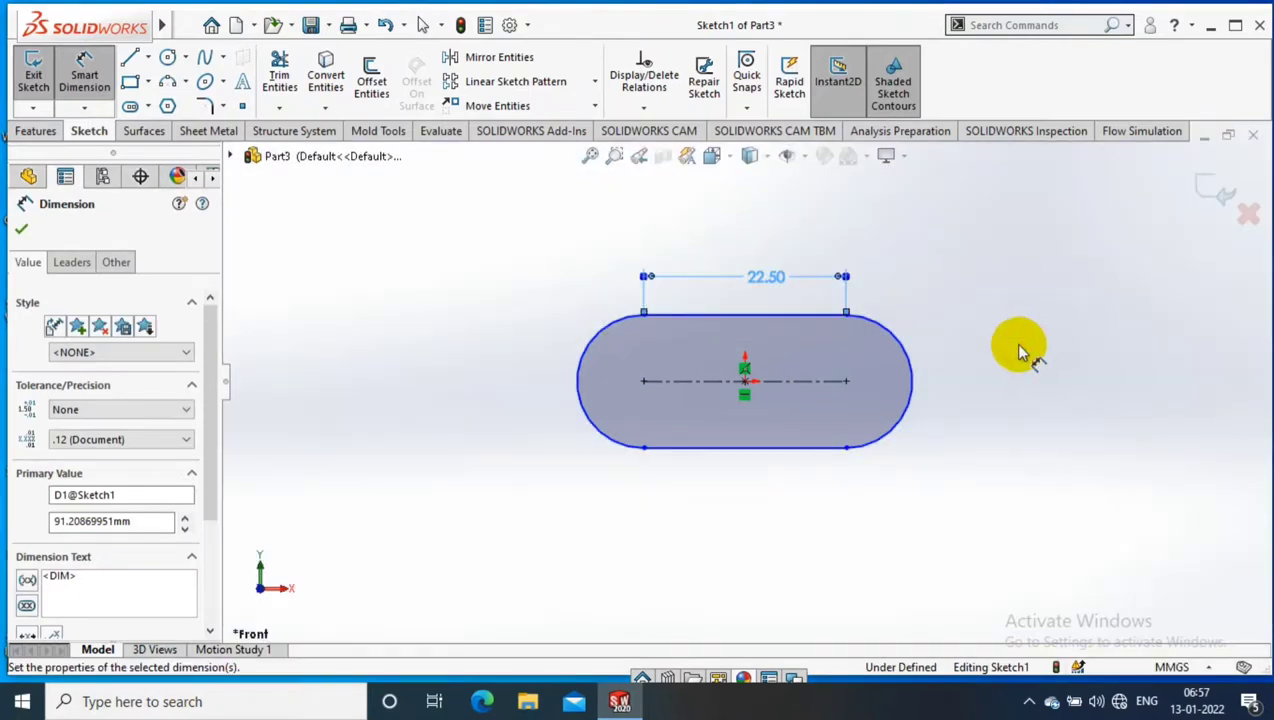
left_click(870, 418)
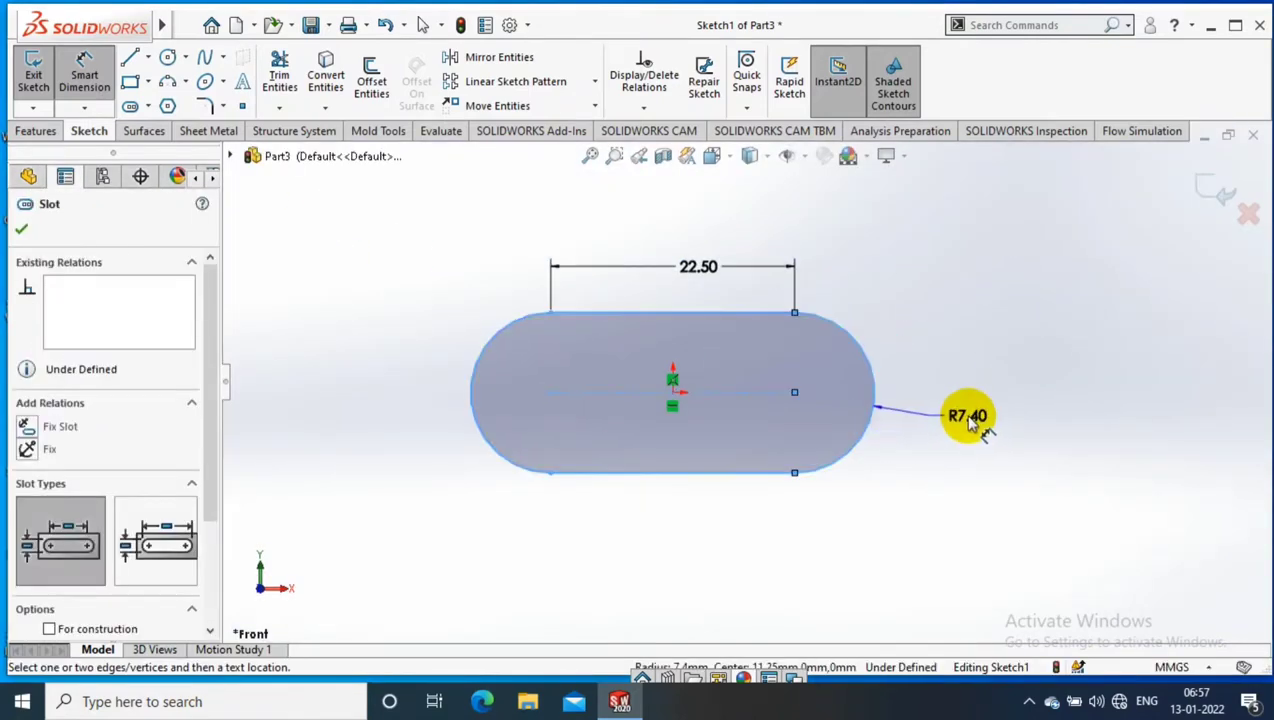
left_click(972, 425)
type("18")
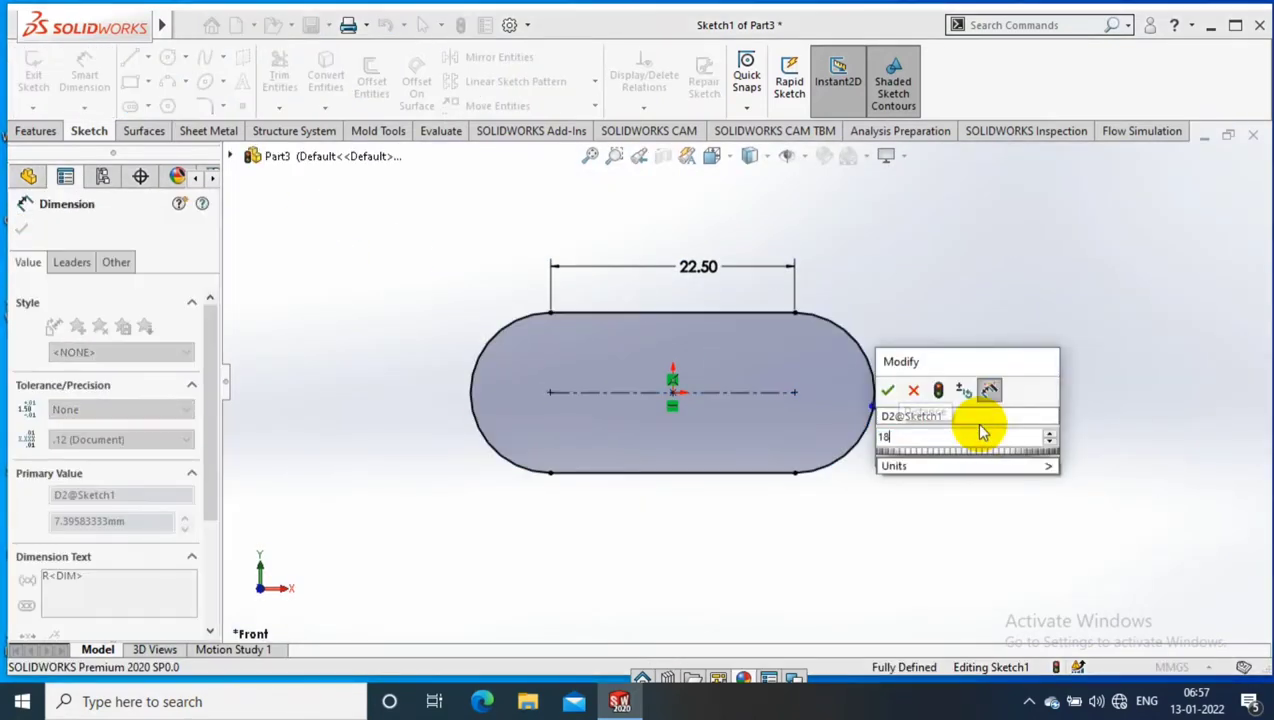
key("Return")
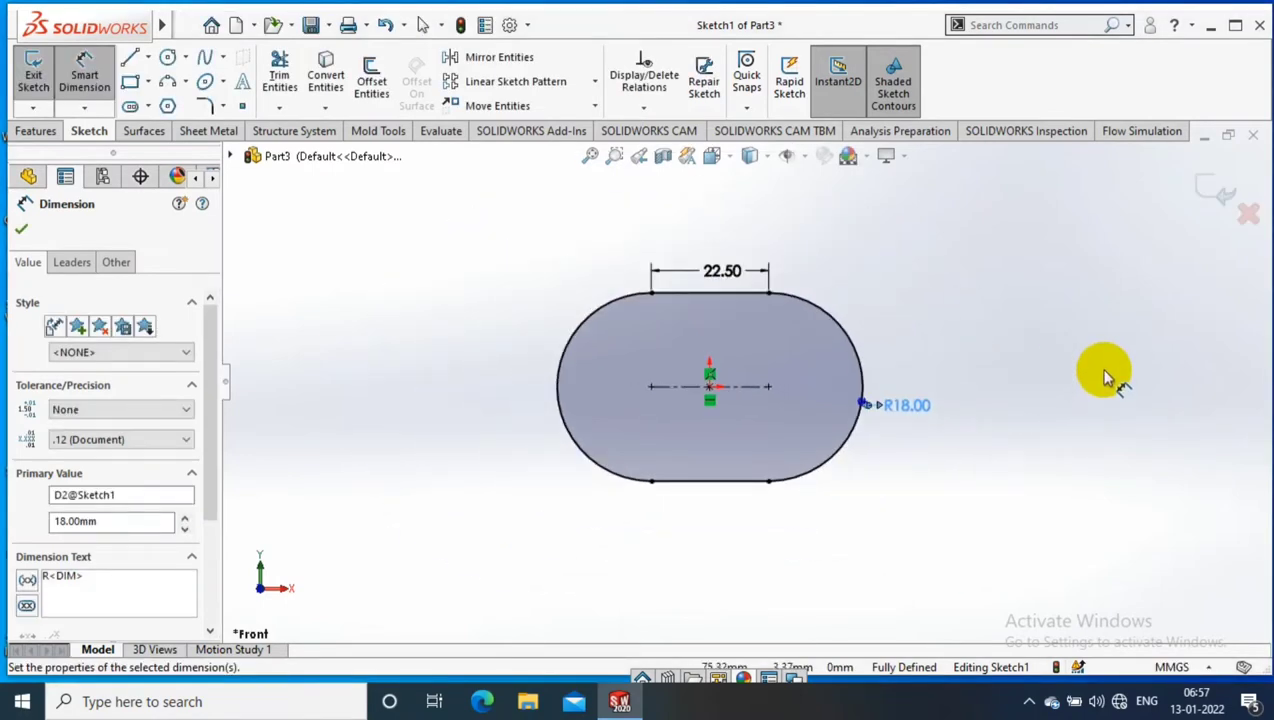
left_click(30, 130)
left_click(40, 80)
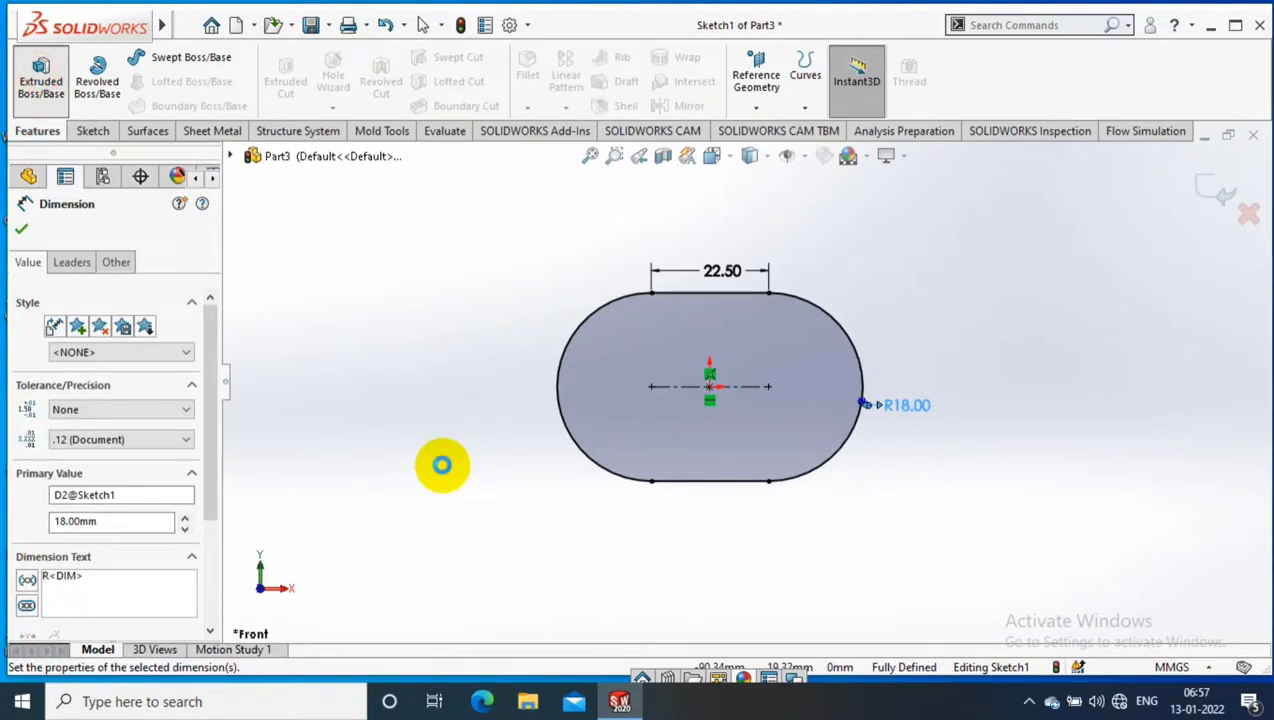
Step: Extrude the slot sketch 4.4 mm blind into Boss-Extrude1, then view its top face normal
middle_click_drag(446, 381, 421, 469)
left_click(128, 404)
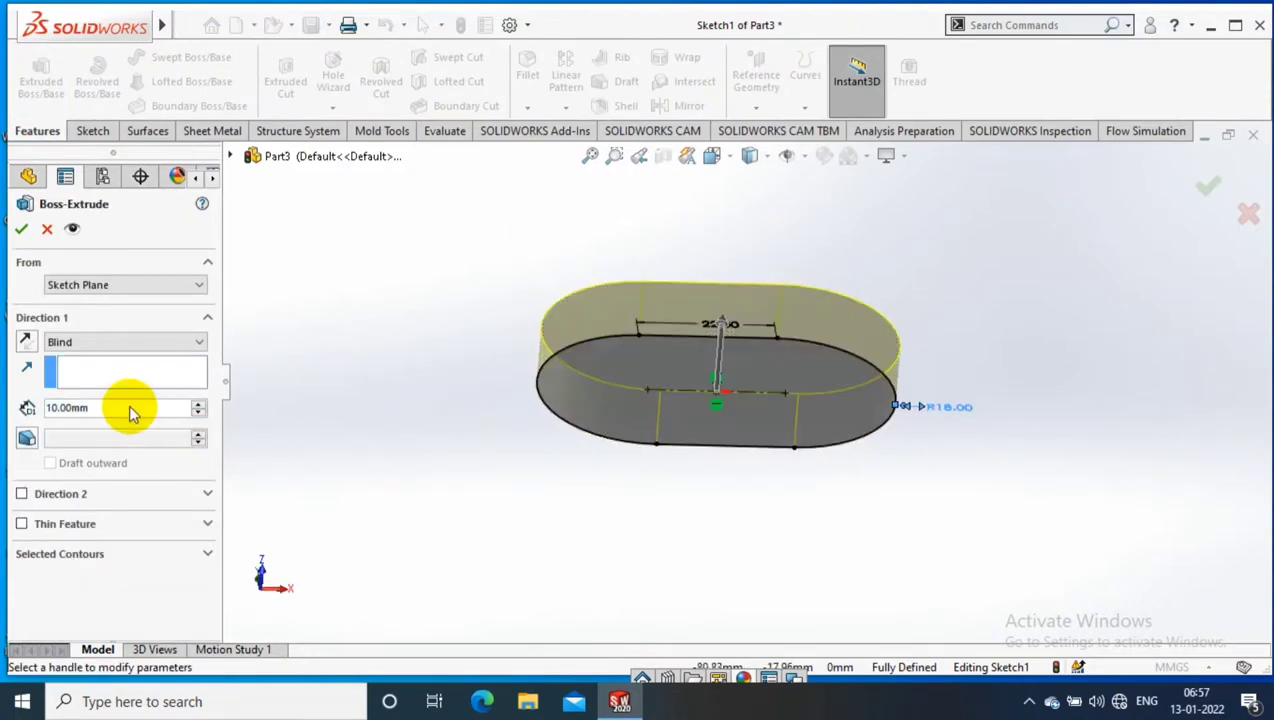
type("4.")
type("4")
key("Return")
left_click(21, 228)
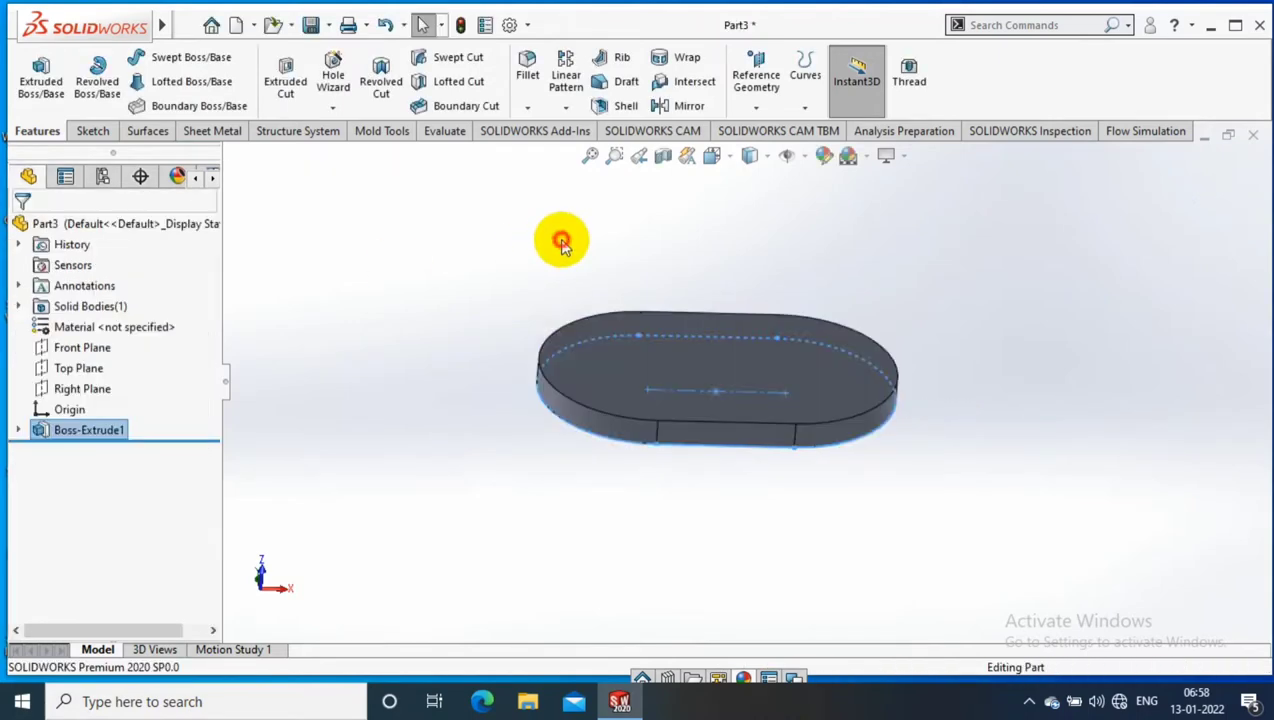
right_click(782, 372)
left_click(916, 200)
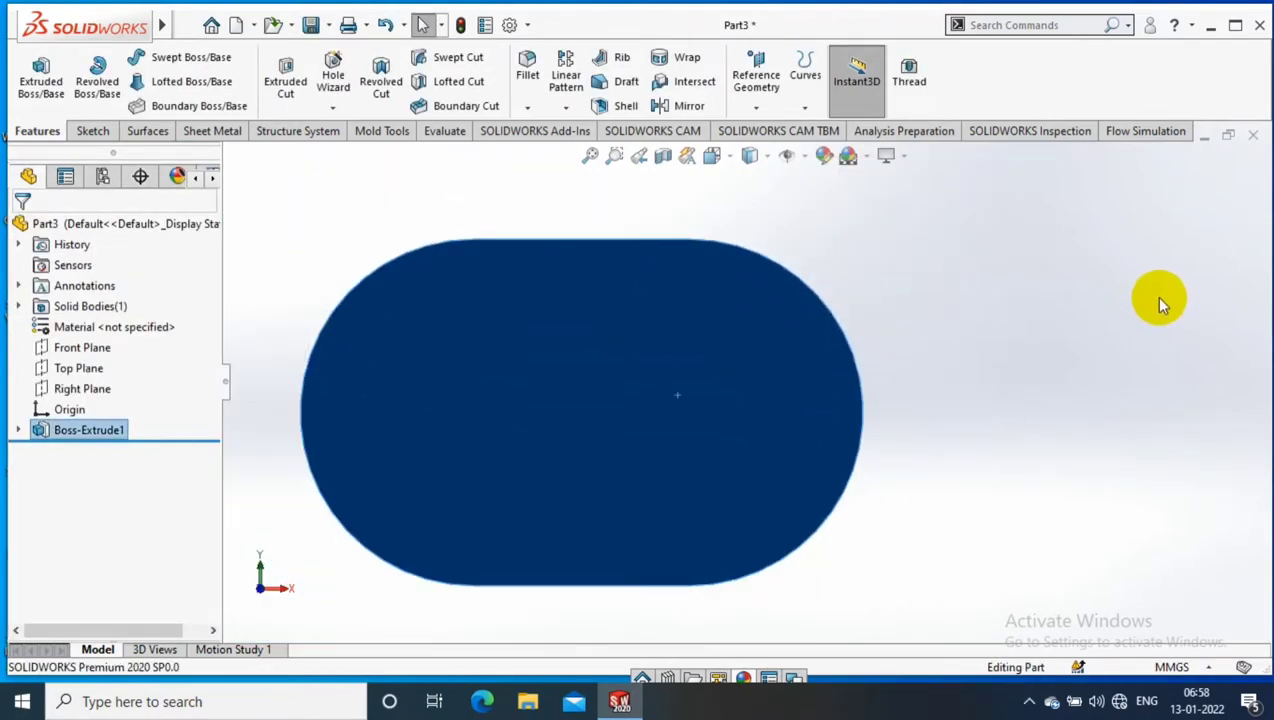
Step: Sketch a centre-point straight slot at the origin on the plate's top face
left_click(89, 131)
left_click(33, 75)
left_click(148, 107)
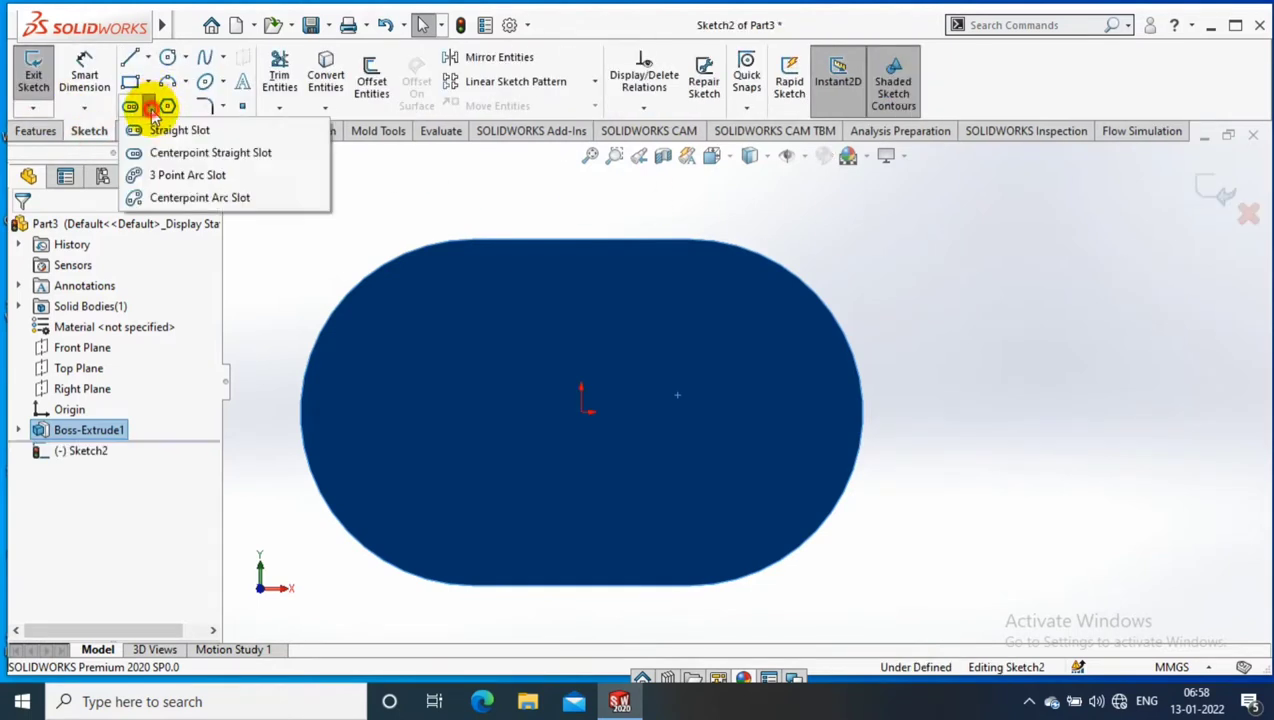
left_click(175, 128)
left_click(581, 411)
left_click(695, 411)
left_click(695, 488)
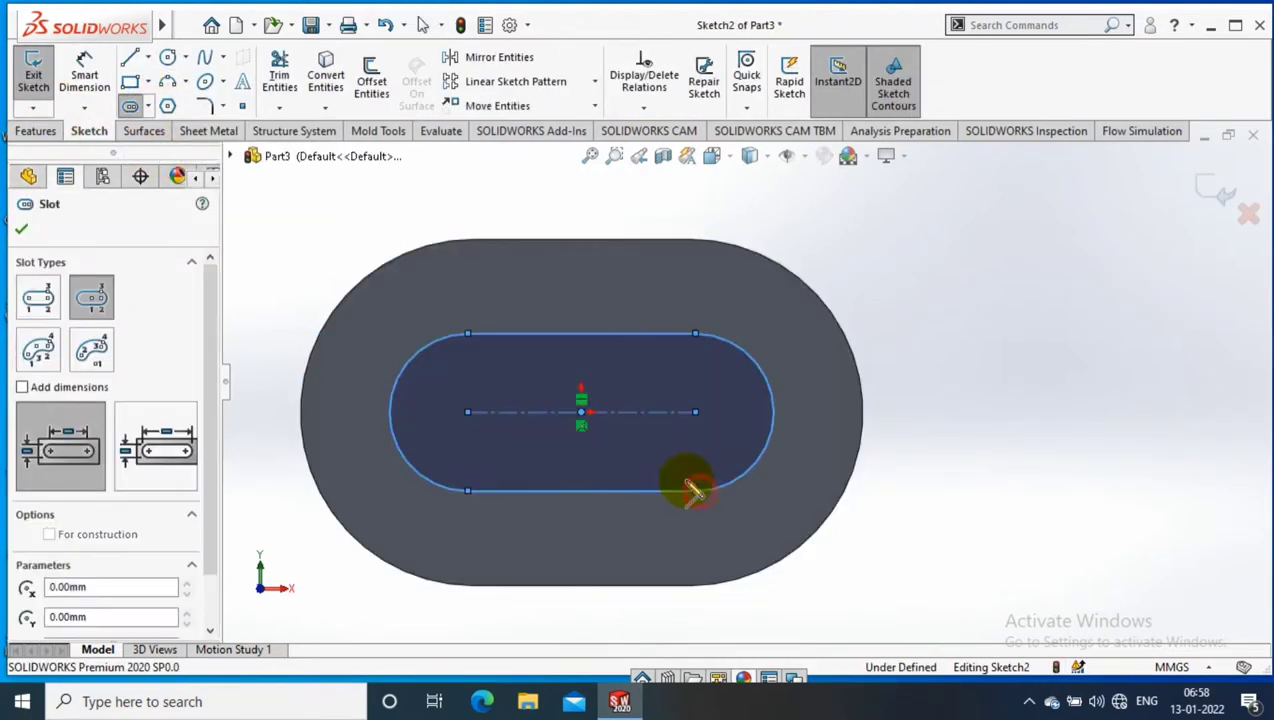
key("Escape")
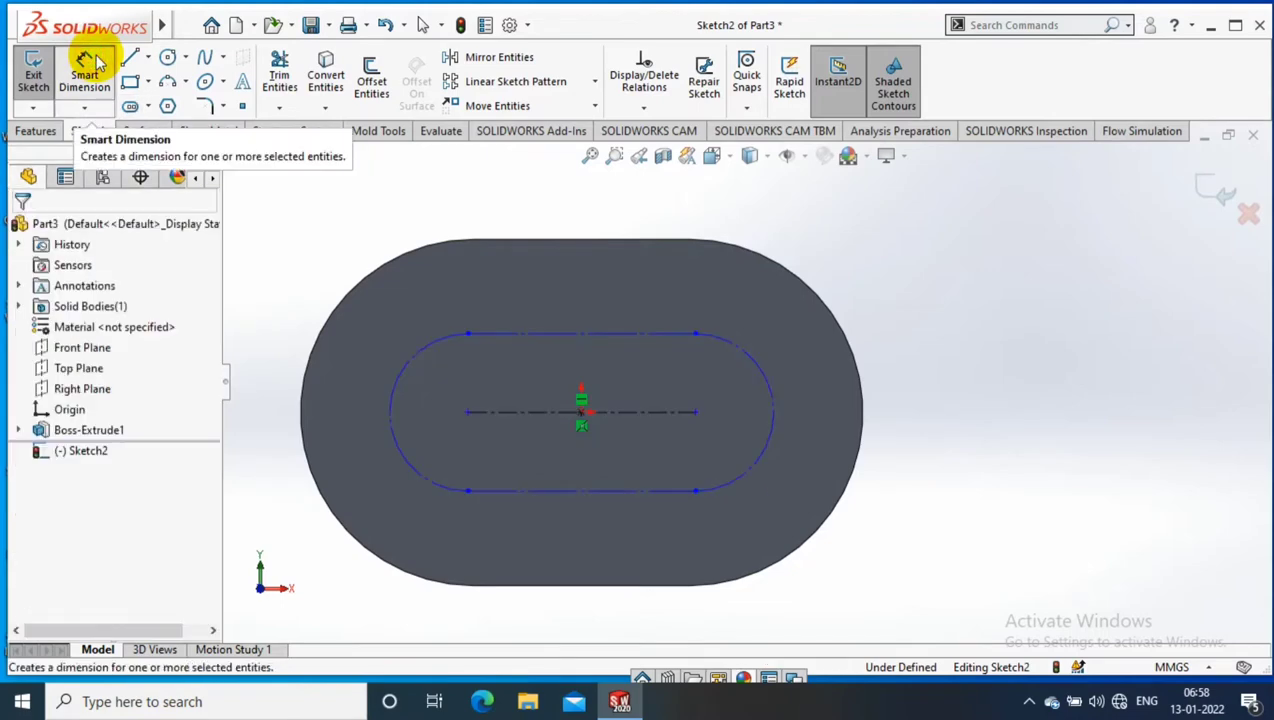
Step: Dimension the inner slot to R13 end radius and 22.5 mm between centres
left_click(97, 65)
left_click(418, 348)
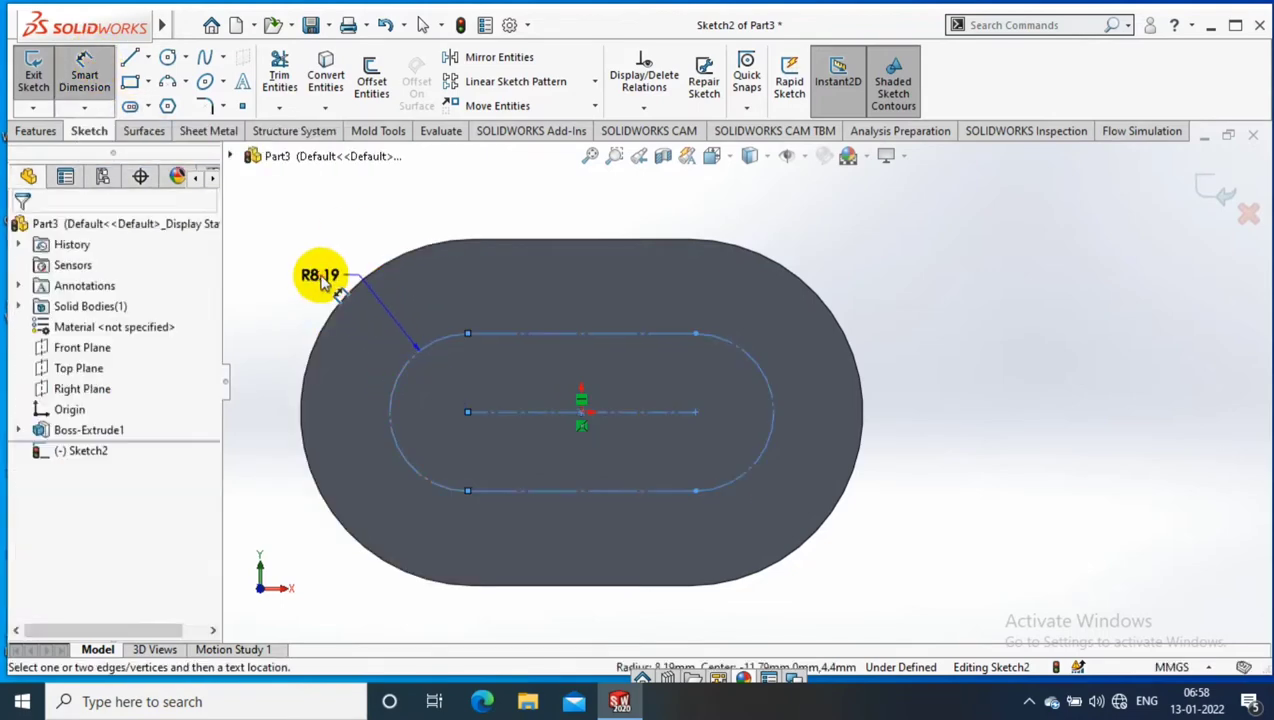
left_click(320, 278)
type("13")
key("Return")
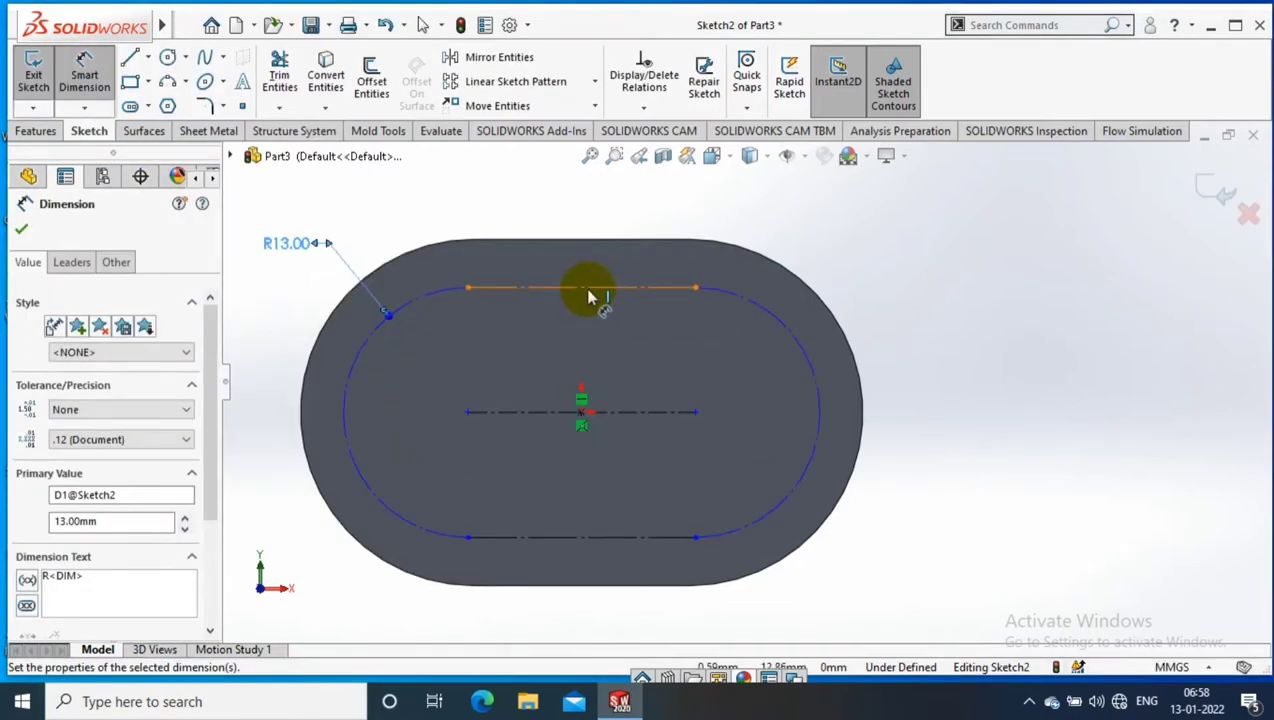
left_click(590, 297)
left_click(598, 224)
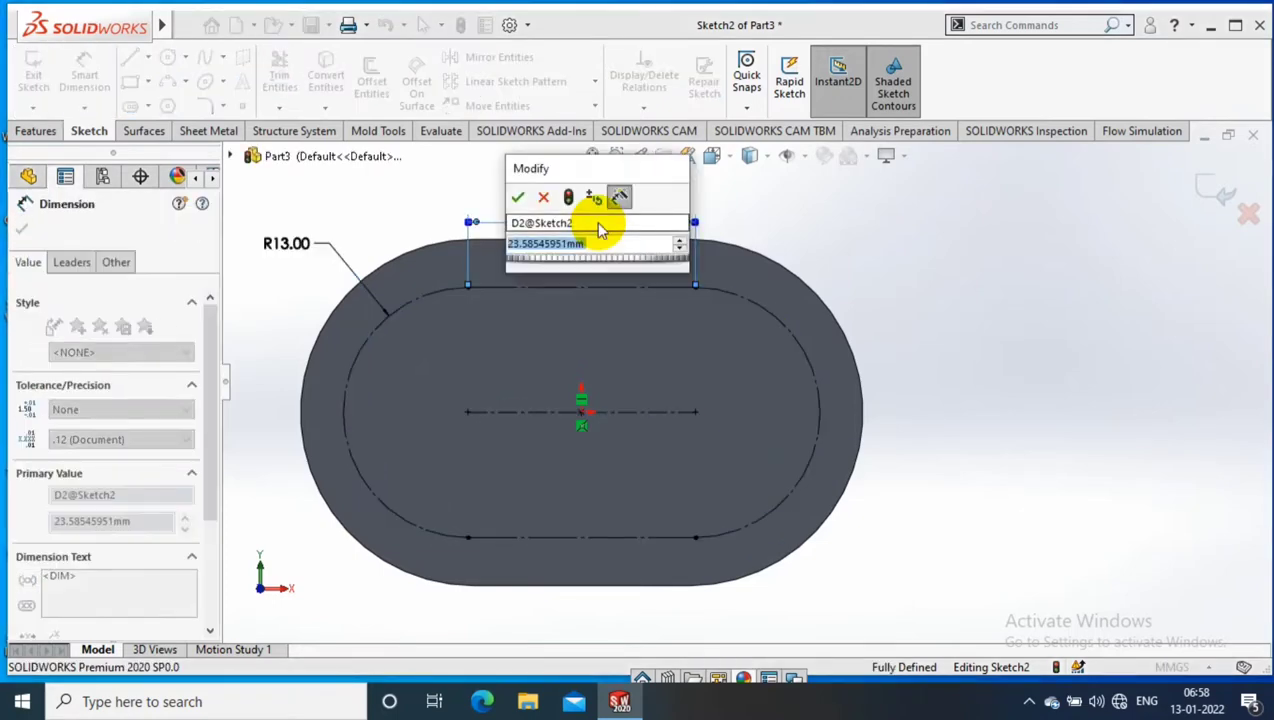
type("22.5")
key("Return")
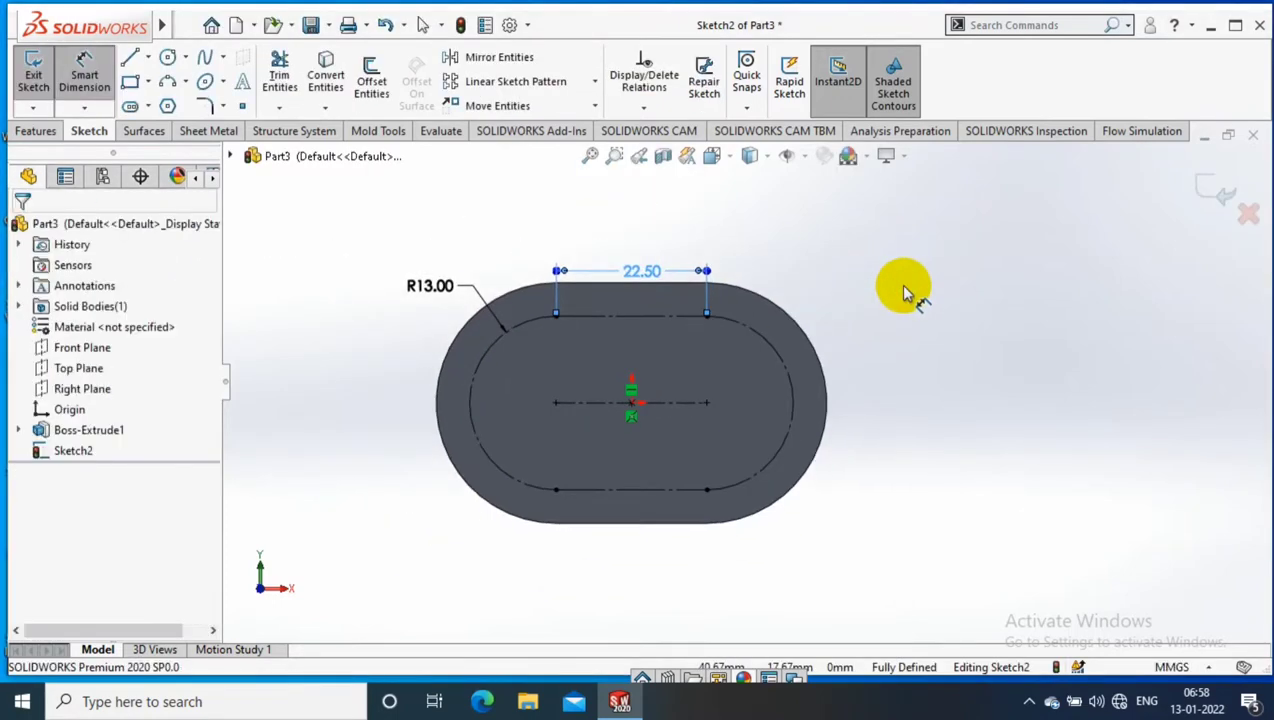
Step: Exit the inner slot sketch and pick the counterbored hole type in Hole Wizard
left_click(32, 72)
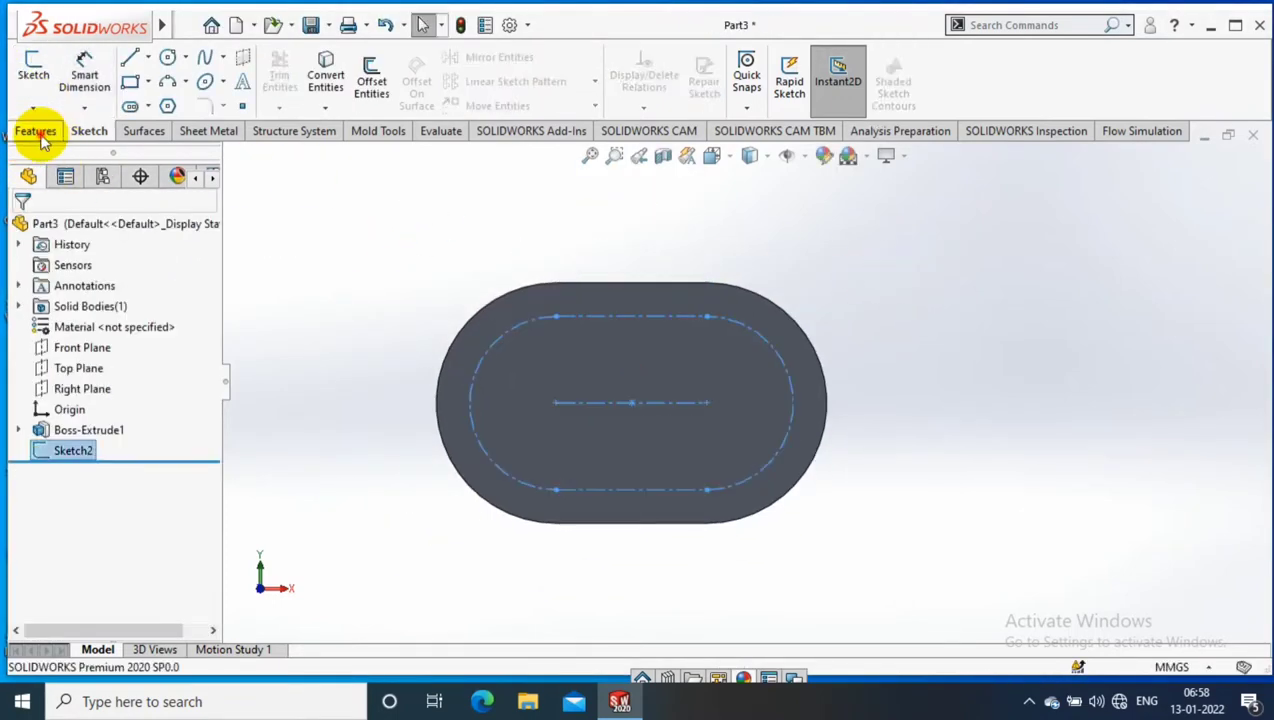
left_click(38, 133)
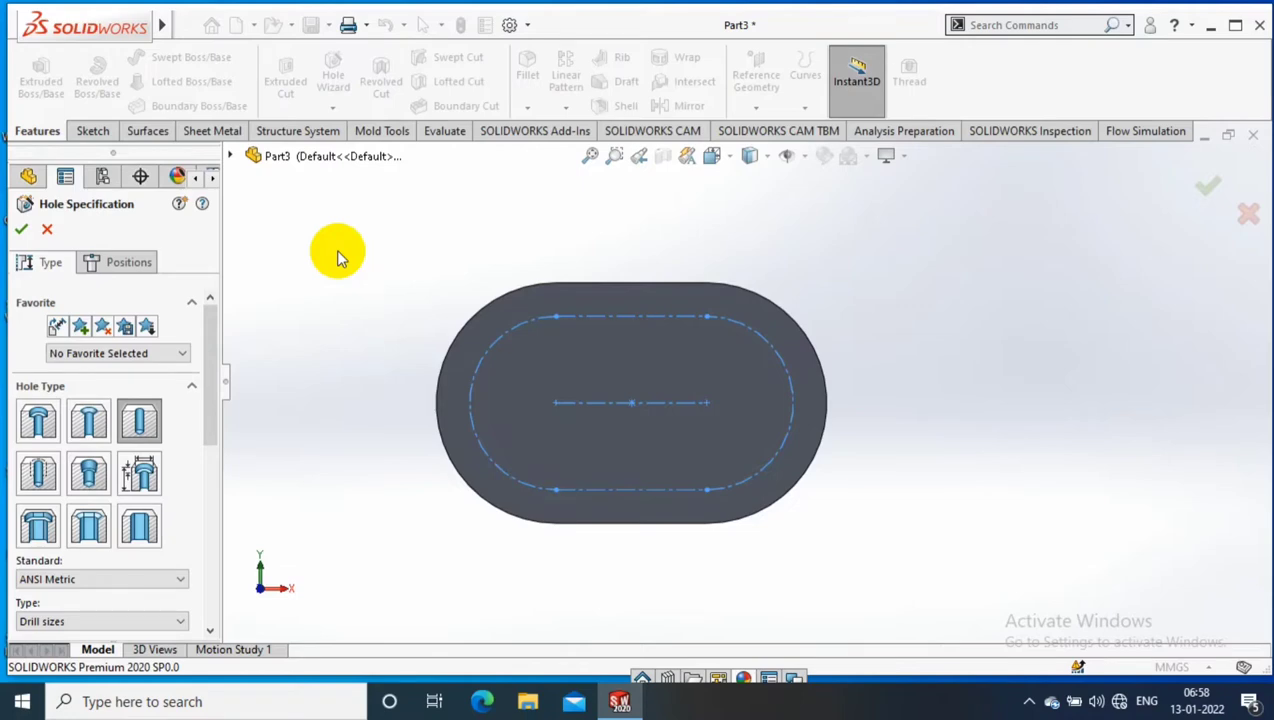
left_click(37, 421)
scroll(188, 390, "down", 5)
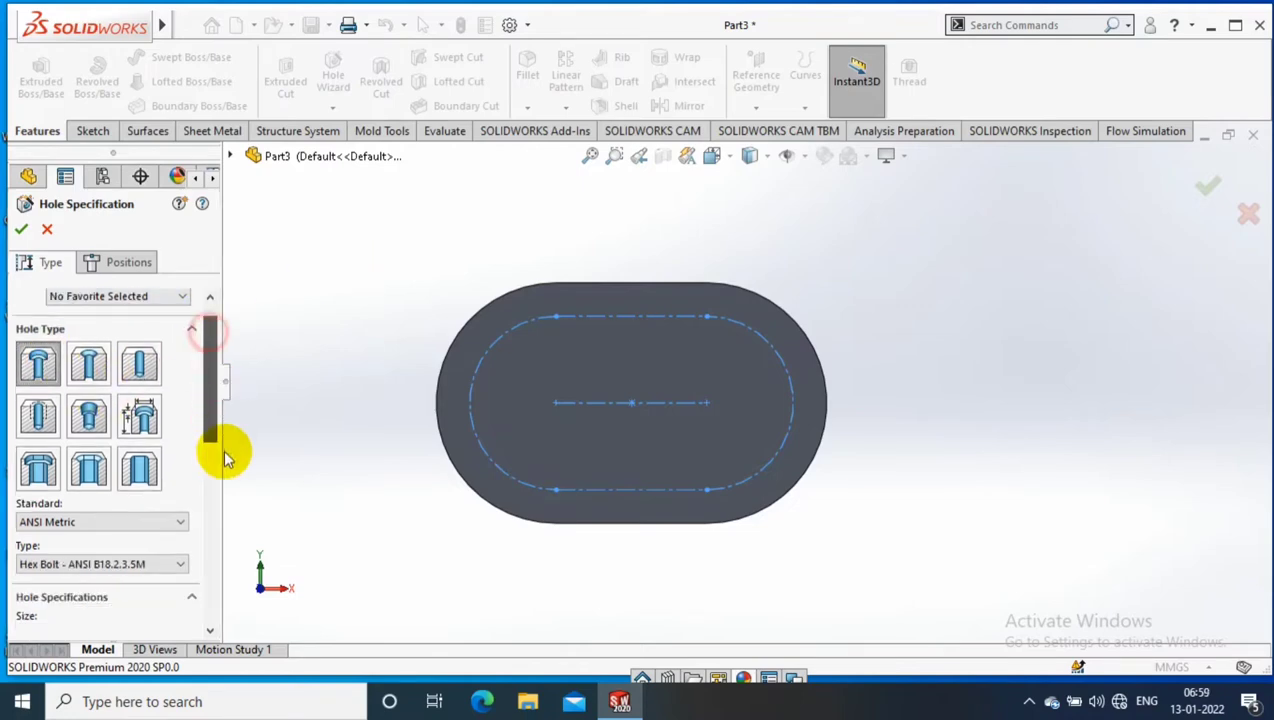
scroll(222, 430, "down", 5)
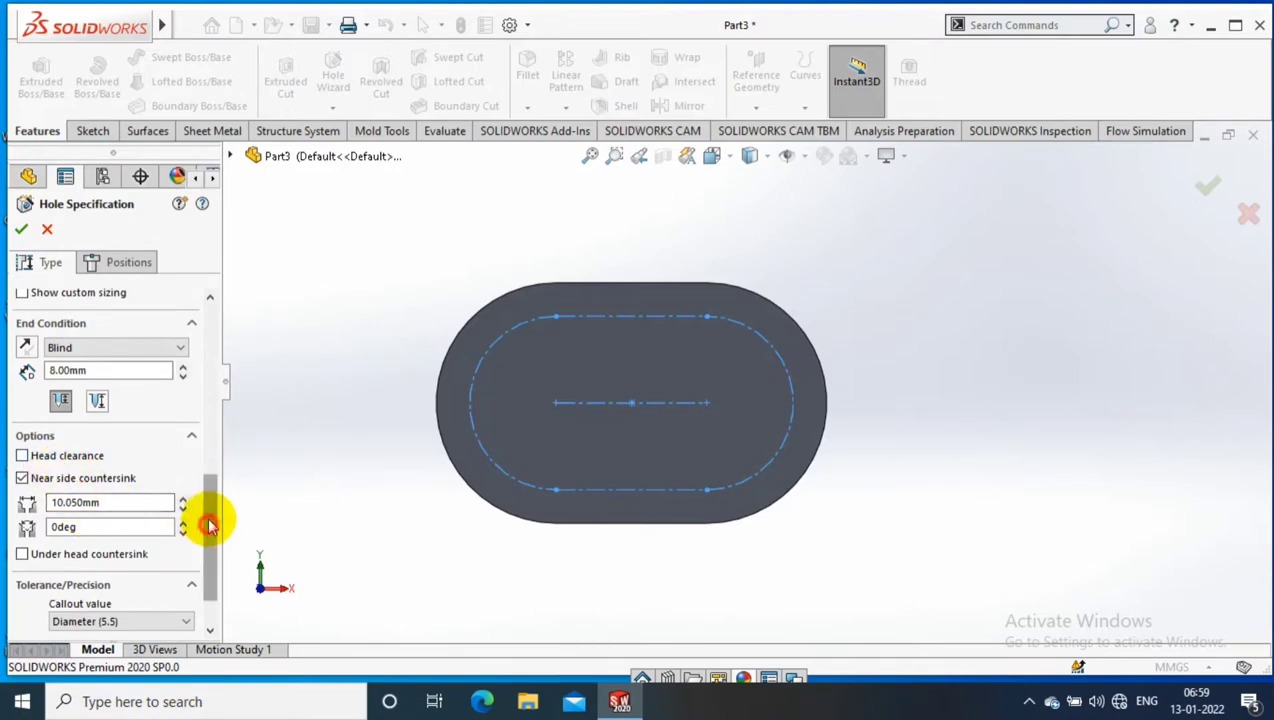
scroll(160, 480, "up", 3)
scroll(113, 440, "up", 3)
Step: Enable custom sizing with 3 mm, 7 mm and 1 mm hole dimensions
left_click(22, 406)
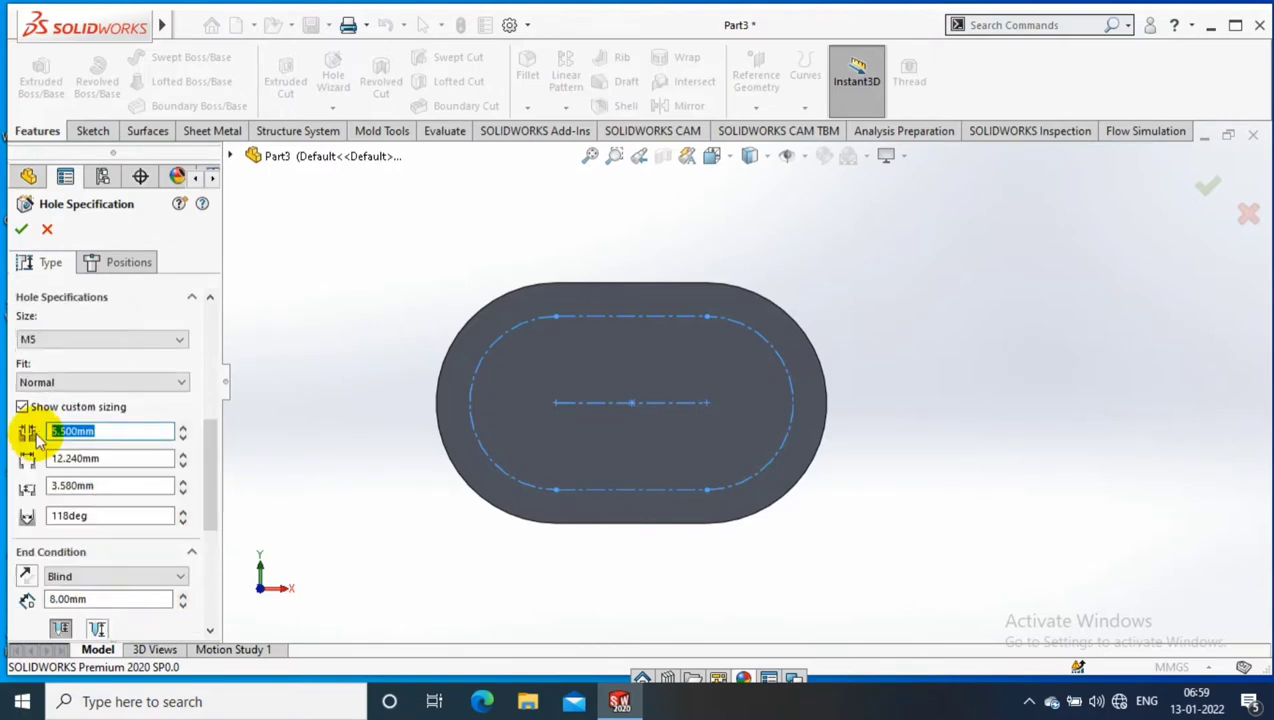
left_click(105, 457)
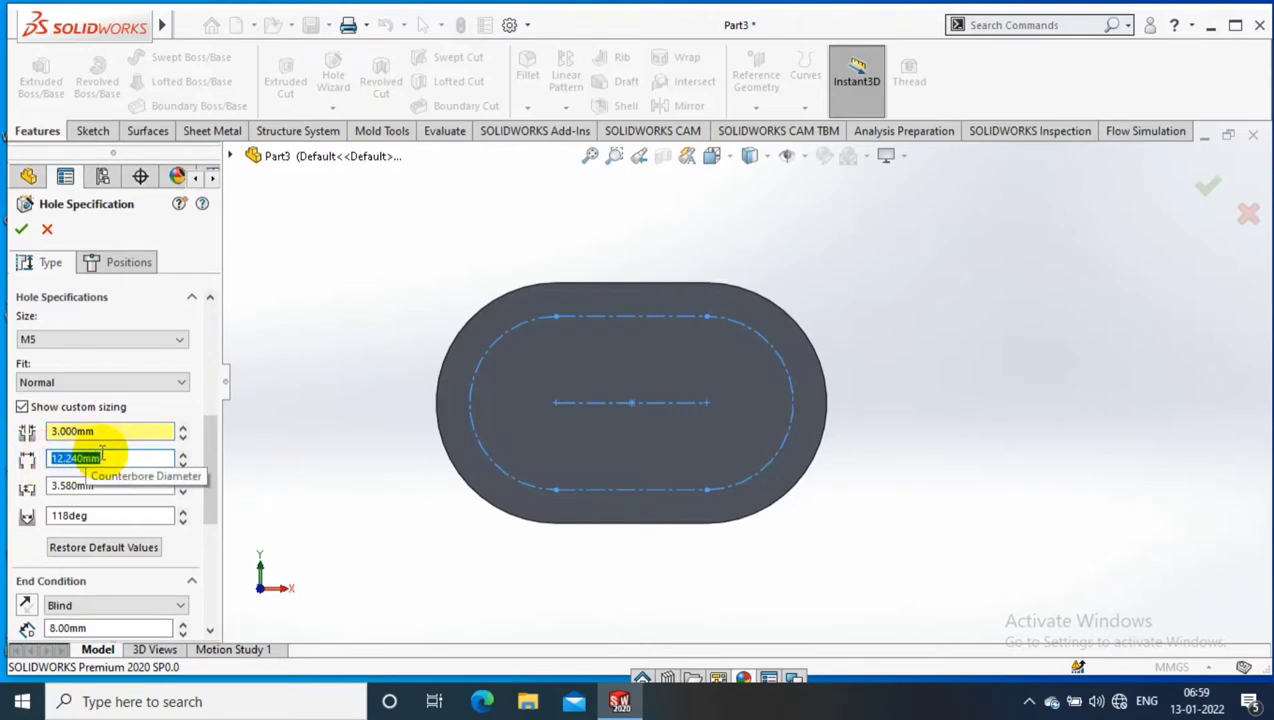
type("7")
left_click(102, 486)
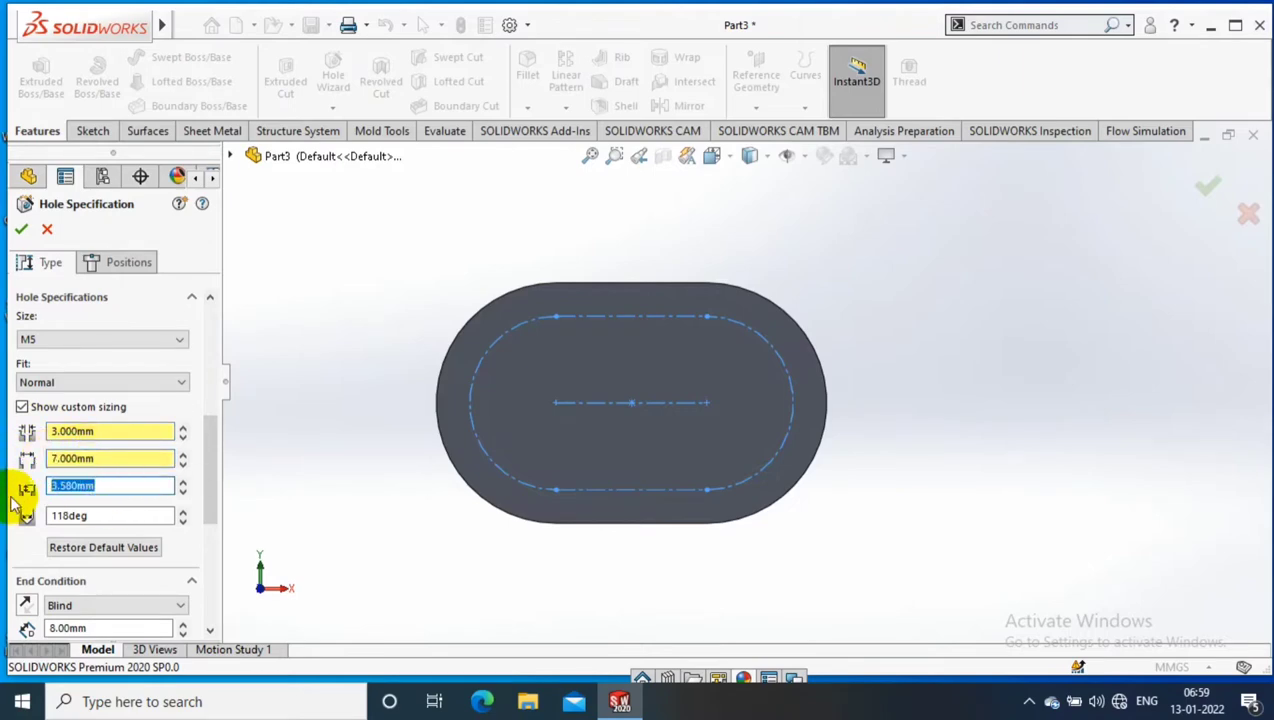
type("1")
left_click(107, 515)
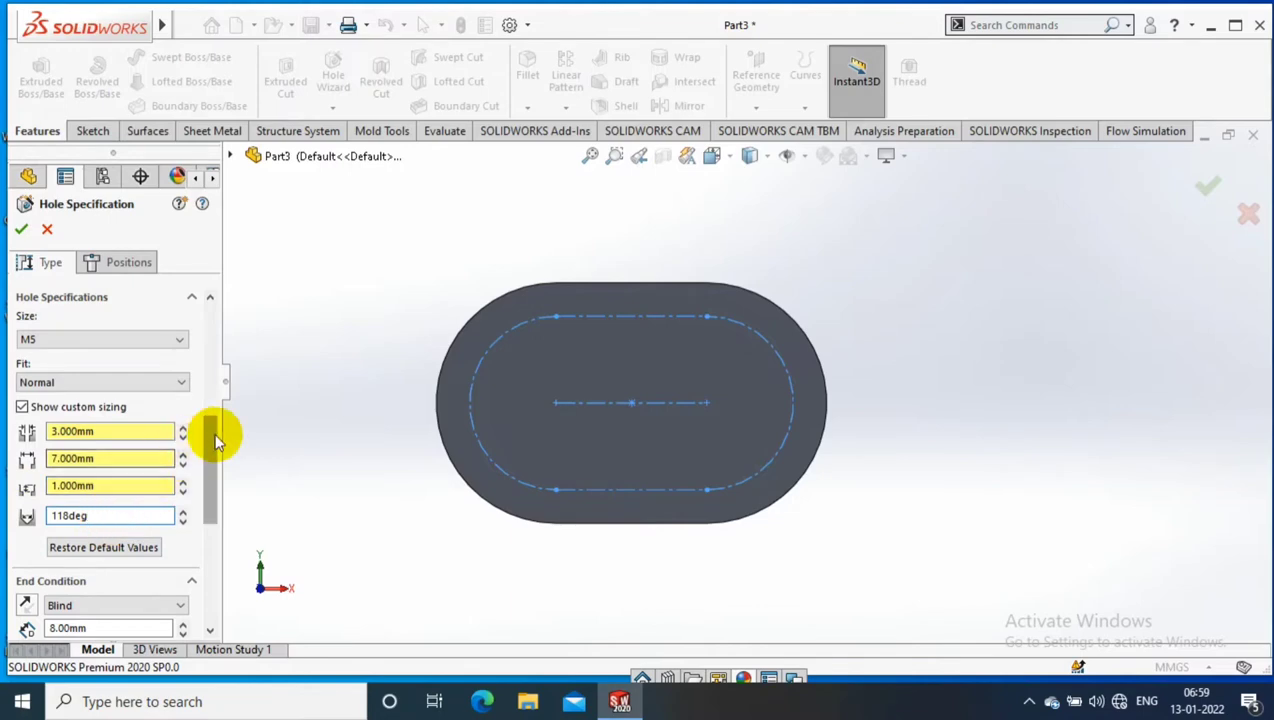
Step: Set the hole end condition to Through All
scroll(150, 500, "down", 2)
left_click(150, 493)
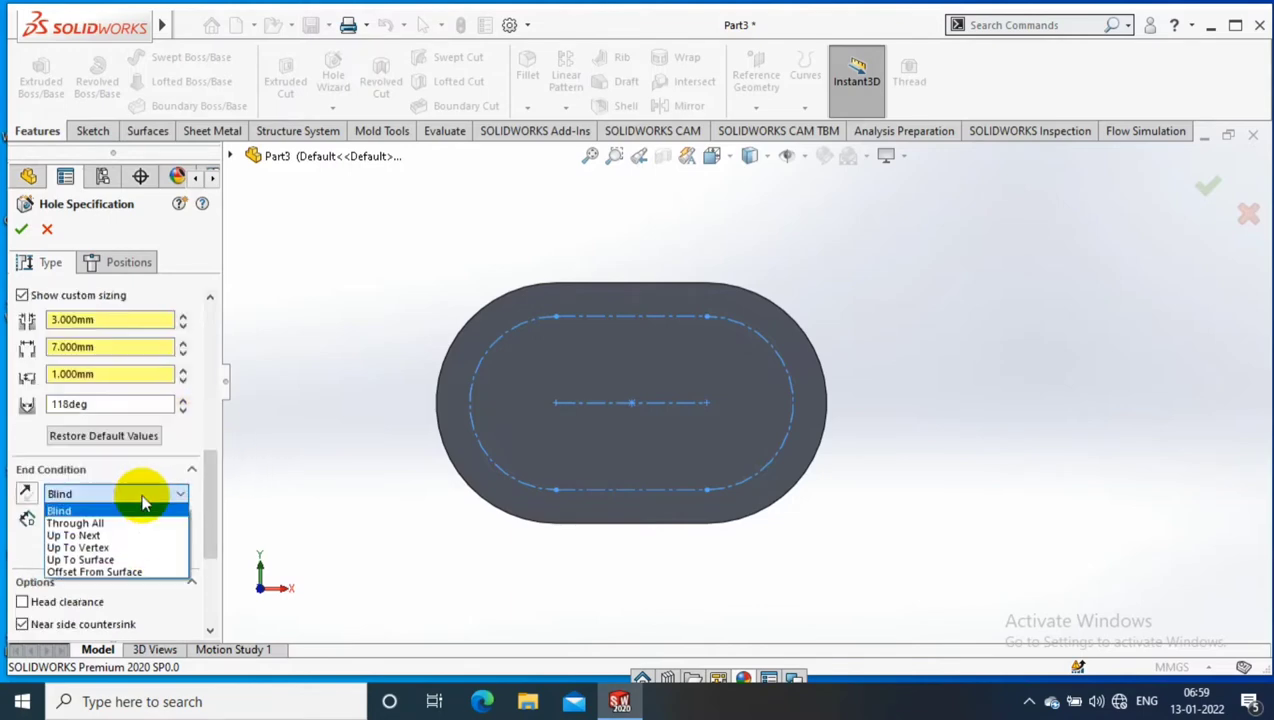
left_click(80, 521)
left_click(22, 230)
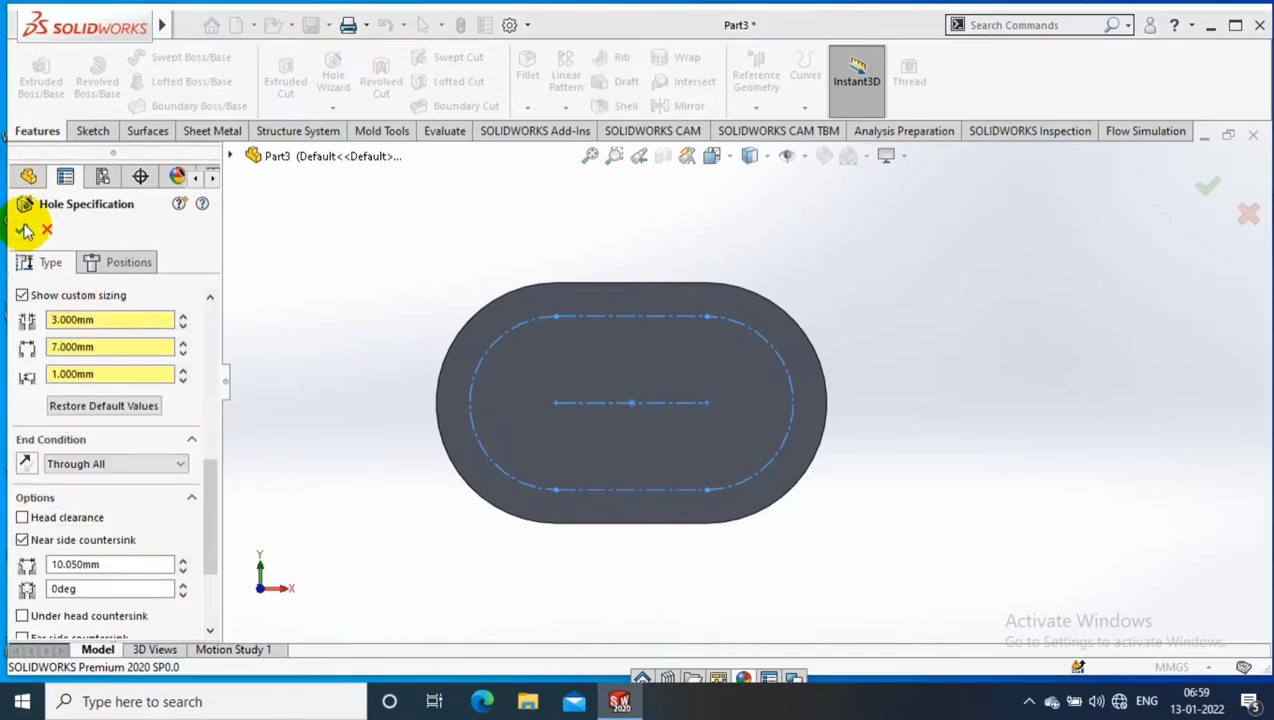
left_click(746, 343)
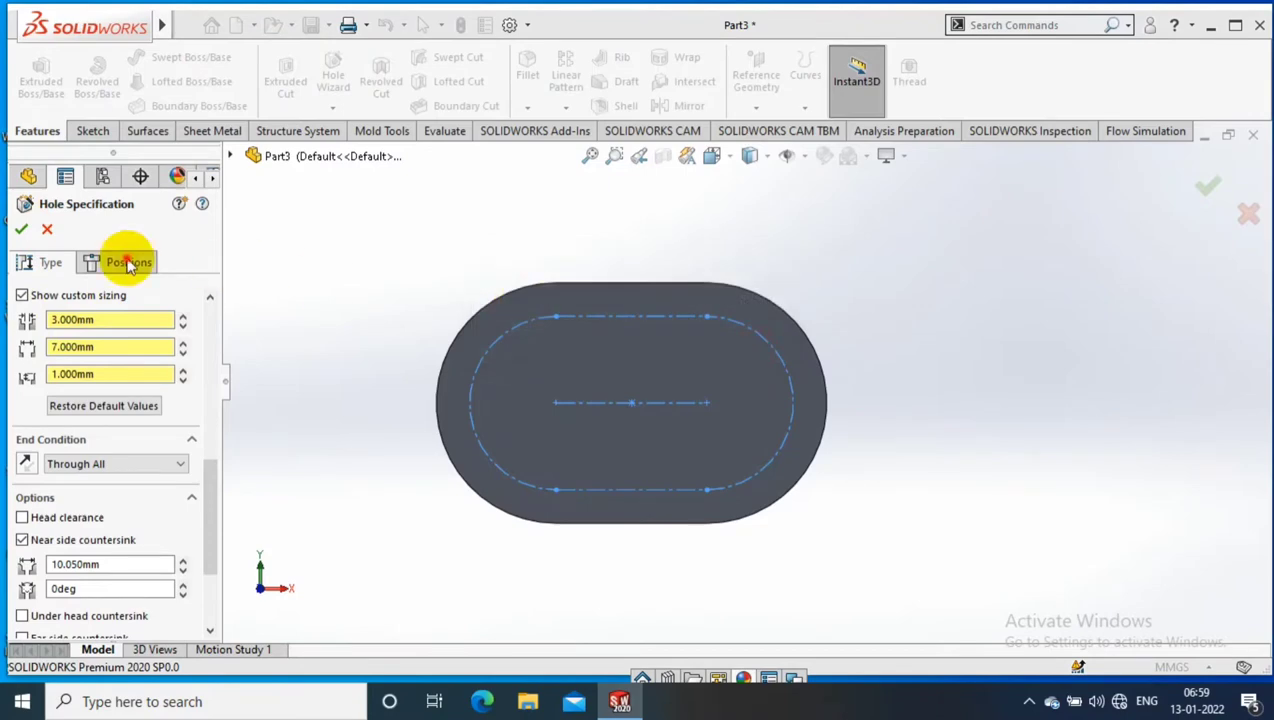
left_click(127, 263)
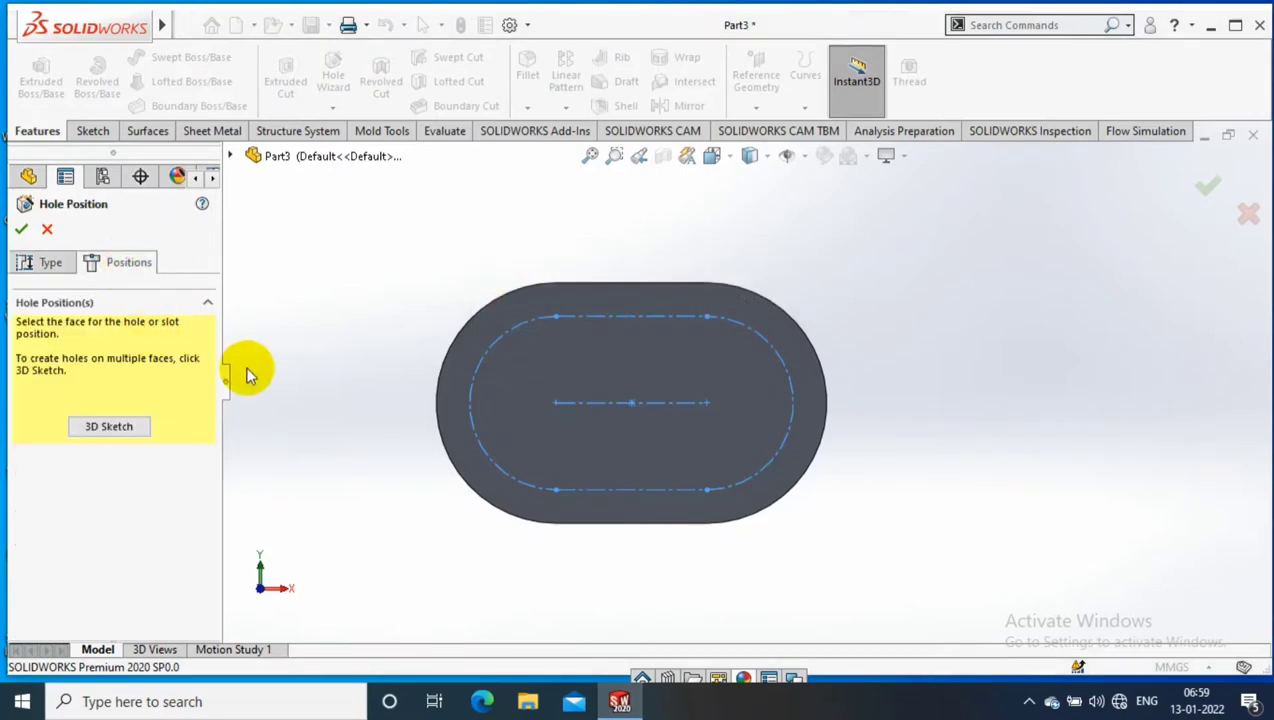
Step: Place six M5 counterbored holes on the top face: two per straight side, one per rounded end
left_click(572, 333)
scroll(568, 321, "down", 2)
left_click(529, 315)
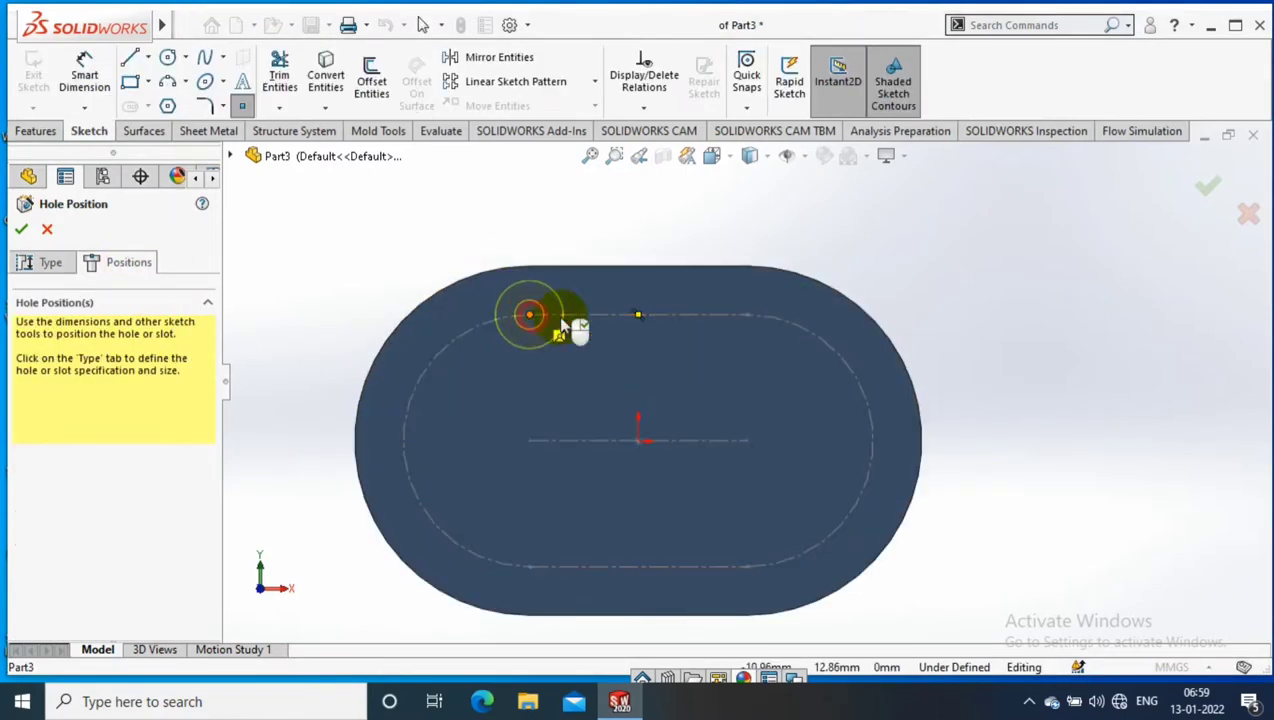
left_click(746, 315)
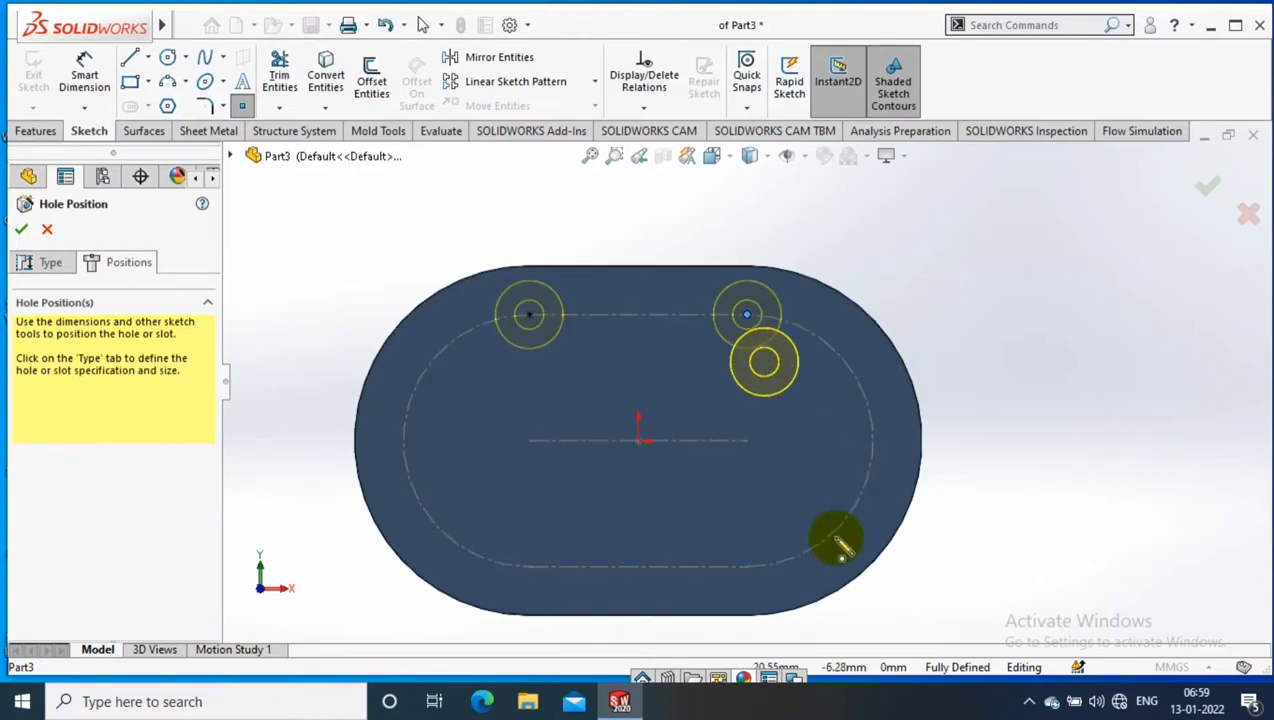
left_click(746, 567)
left_click(529, 567)
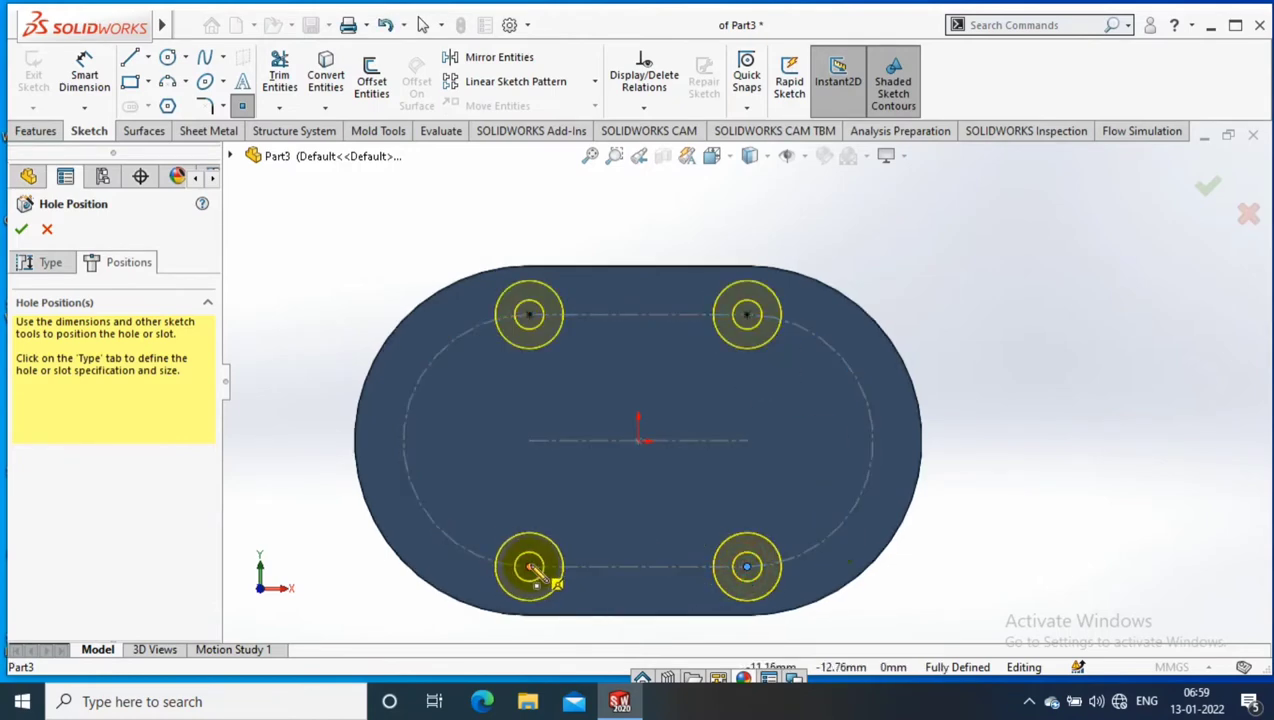
left_click(403, 437)
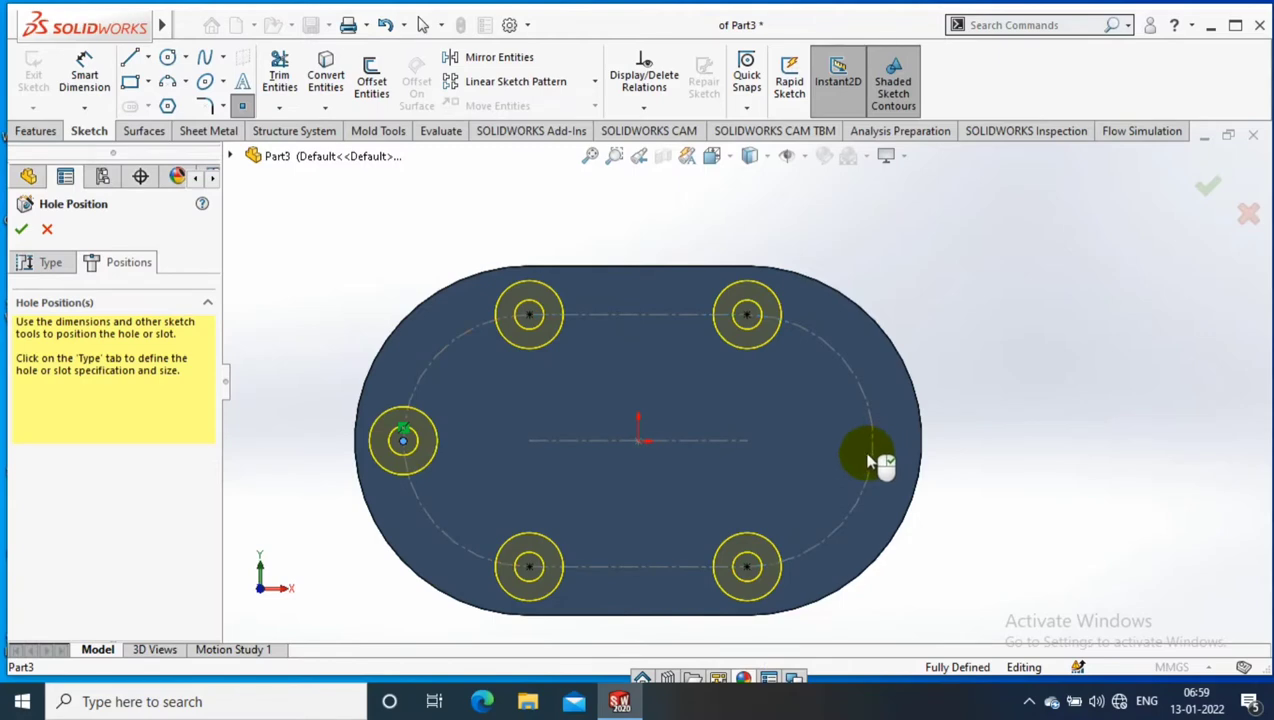
left_click(872, 441)
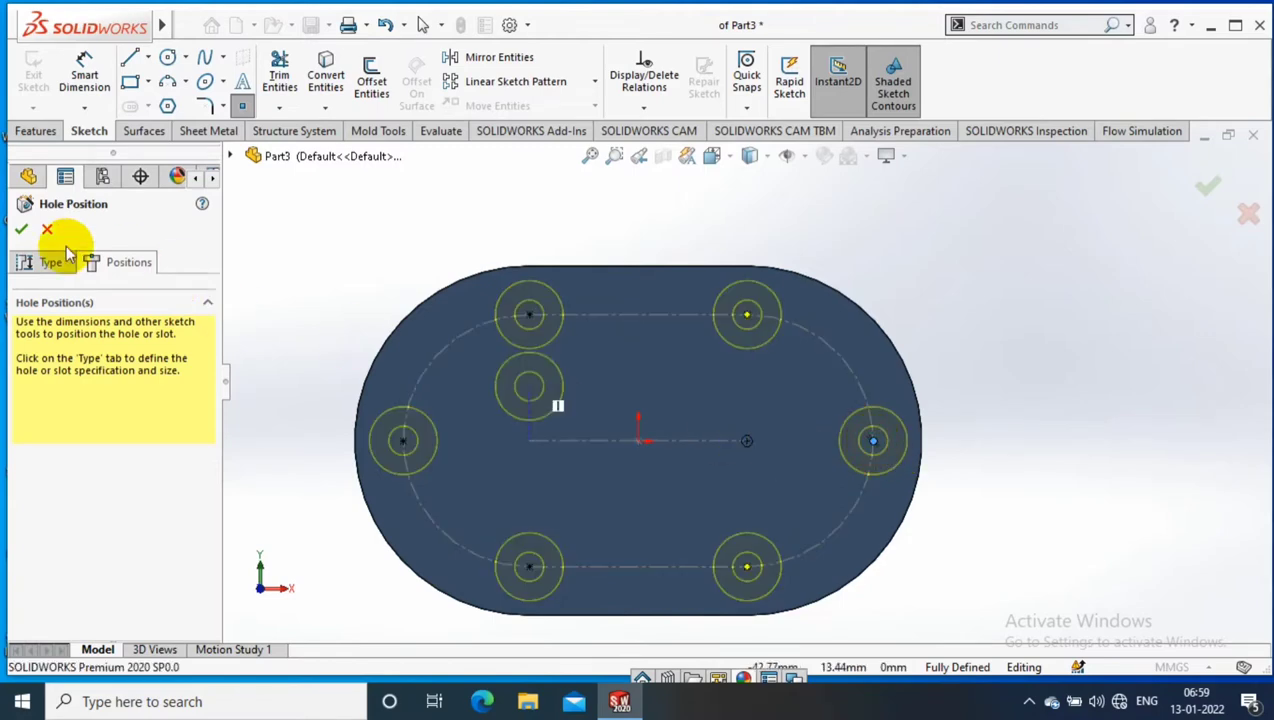
left_click(21, 229)
mouse_move(347, 236)
middle_mouse_down()
mouse_move(893, 228)
mouse_move(935, 326)
mouse_move(772, 433)
middle_mouse_up()
Step: Face the flange top and sketch a centre-point straight slot at the origin
right_click(730, 433)
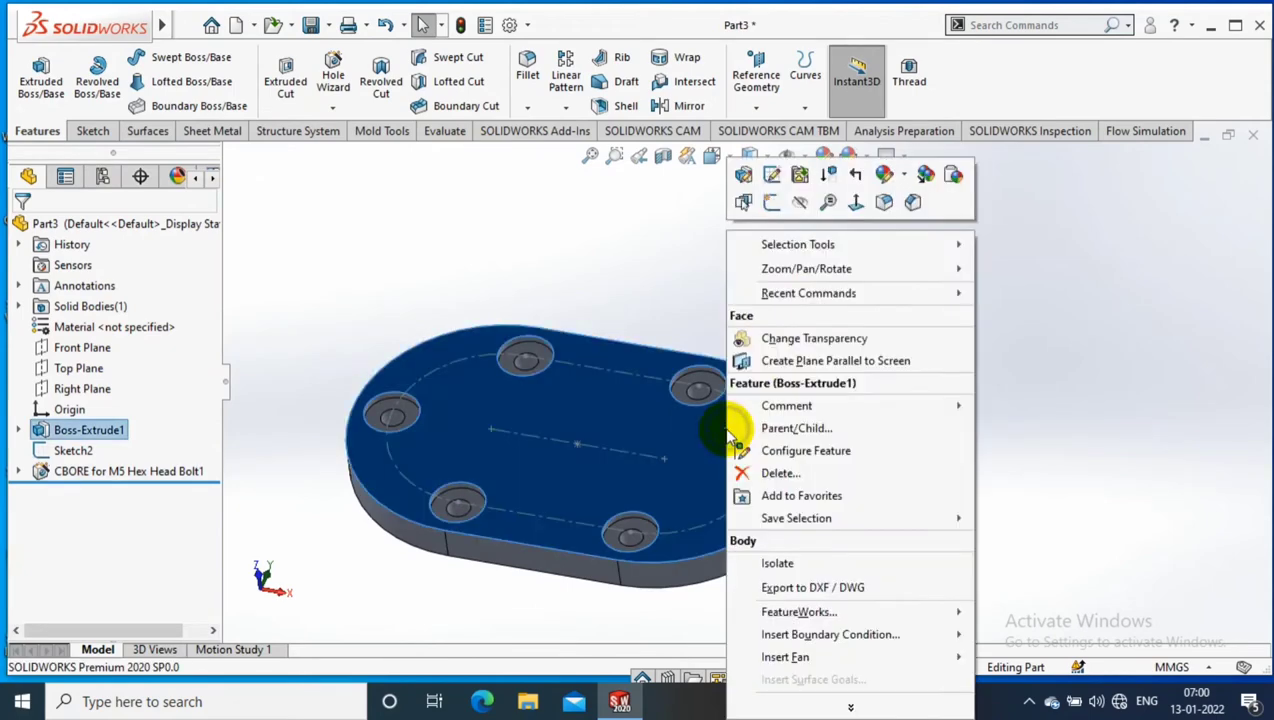
left_click(853, 201)
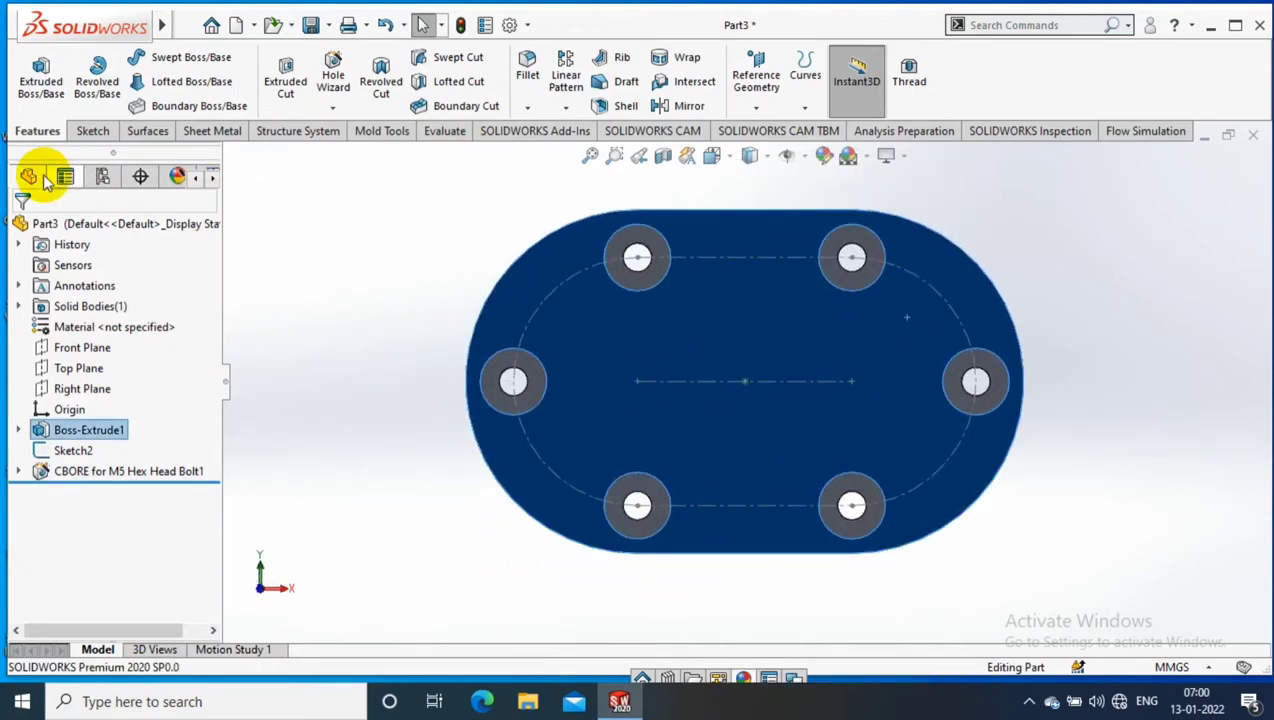
left_click(89, 131)
left_click(144, 106)
left_click(200, 151)
left_click(760, 383)
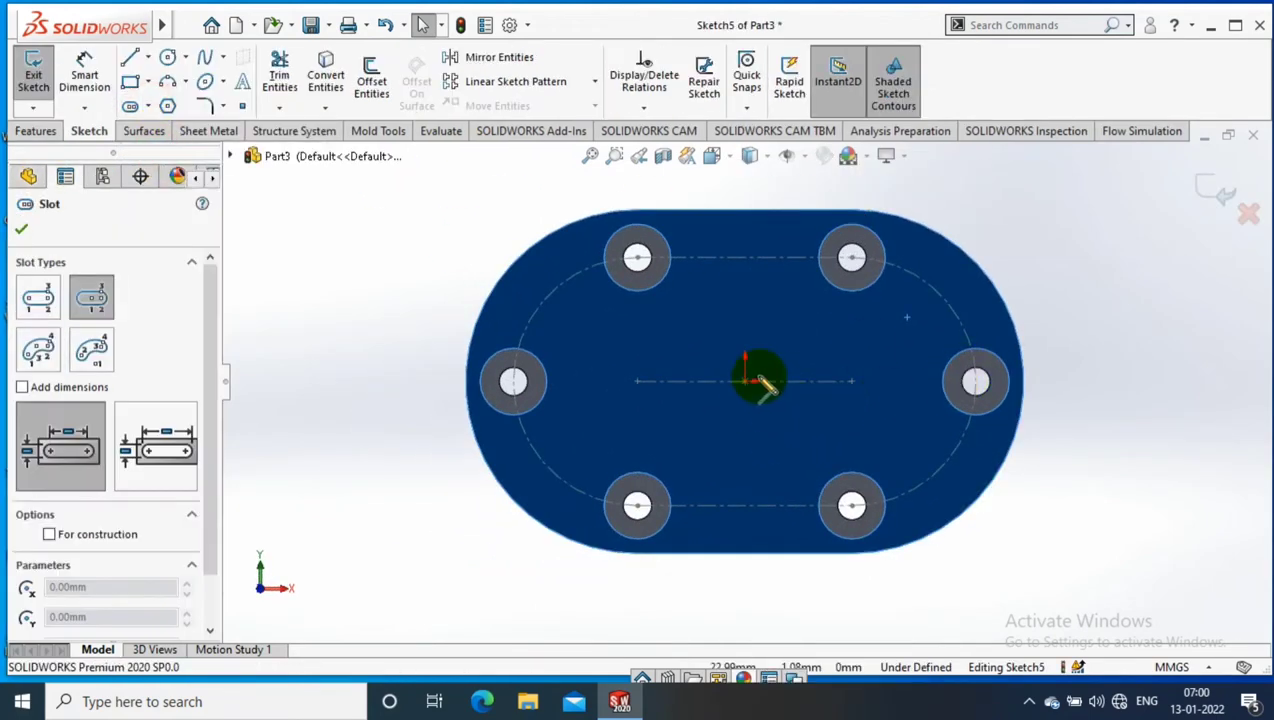
scroll(760, 383, "down", 1)
left_click(808, 383)
left_click(812, 431)
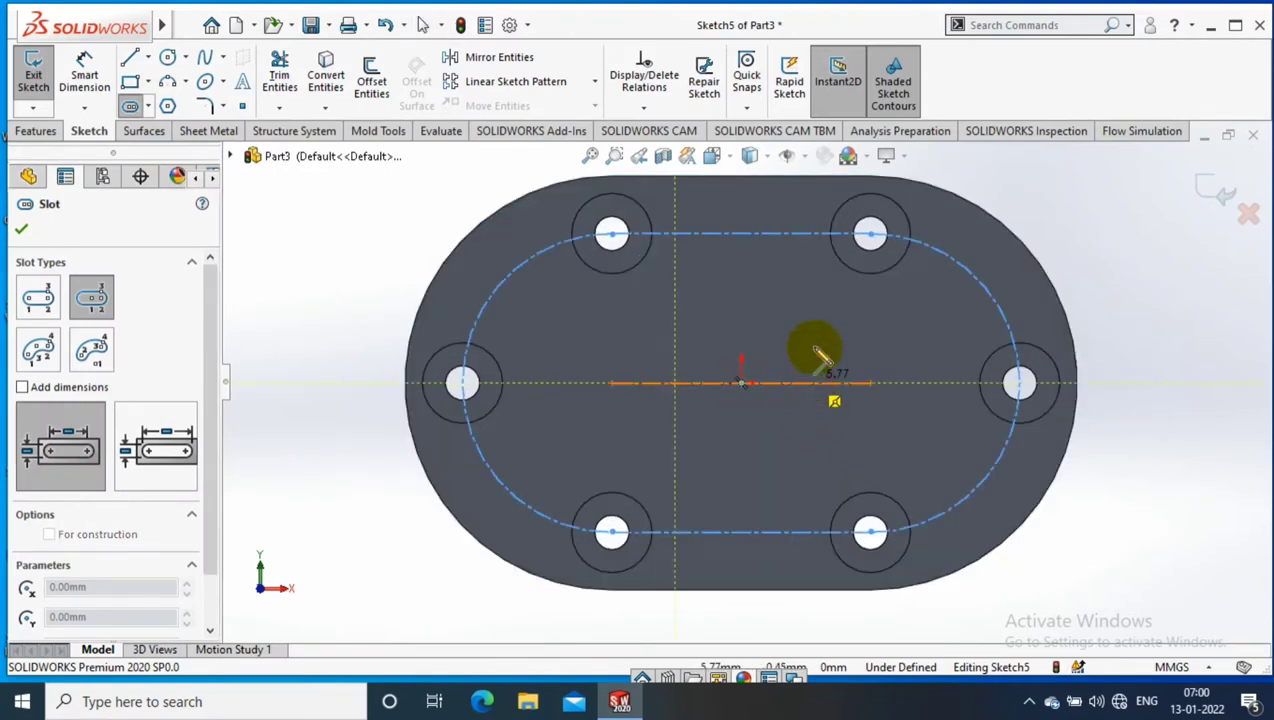
left_click(862, 438)
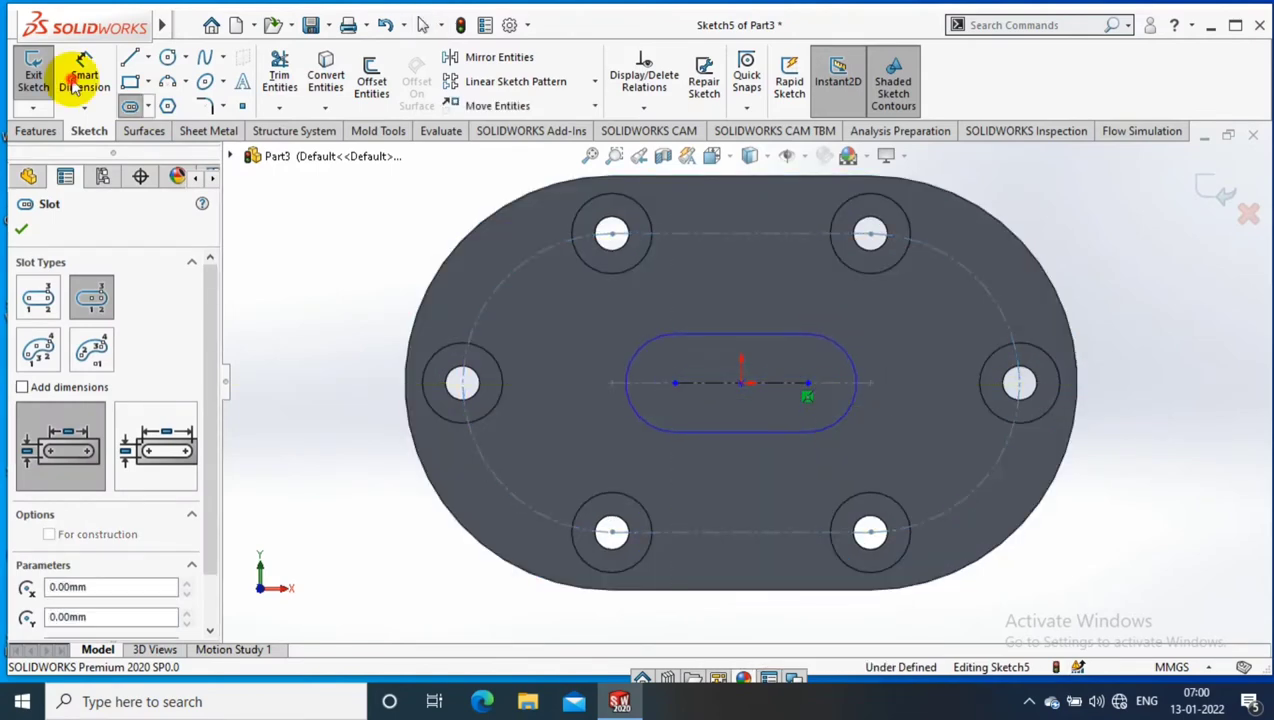
Step: Dimension the slot to 22.5 mm length and 7.4 mm end radius, then exit the sketch
left_click(73, 86)
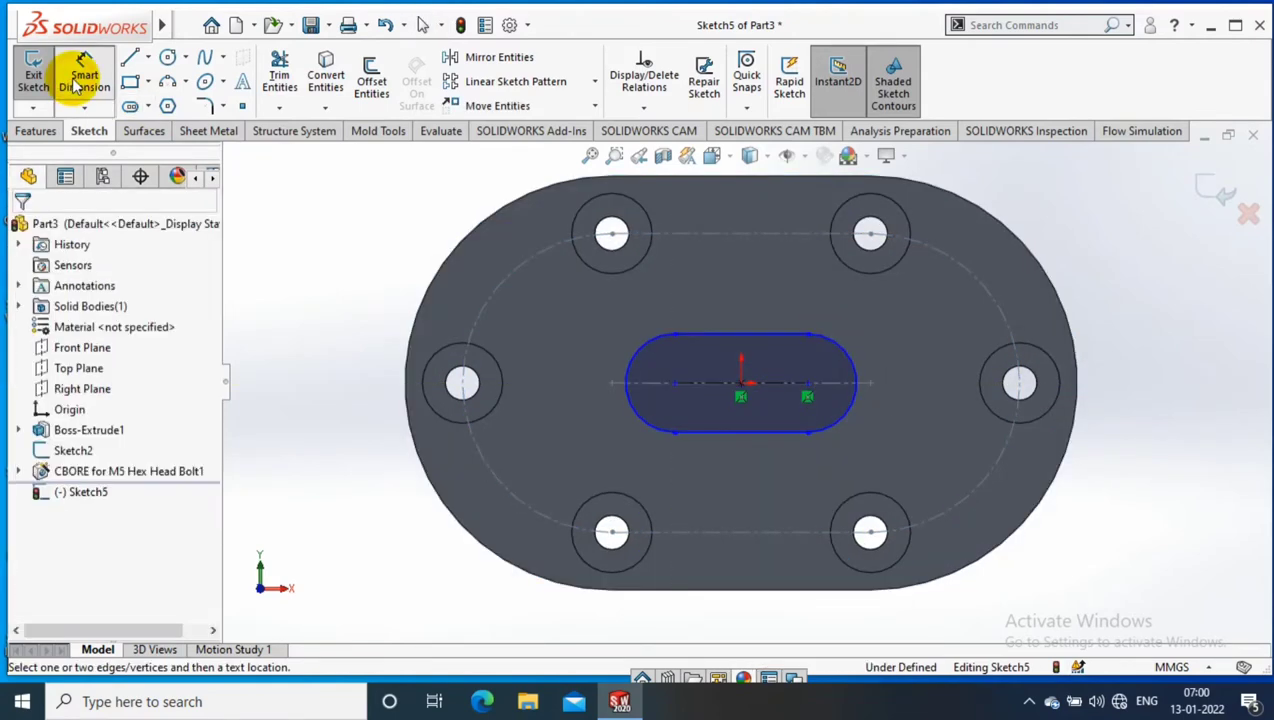
left_click(767, 338)
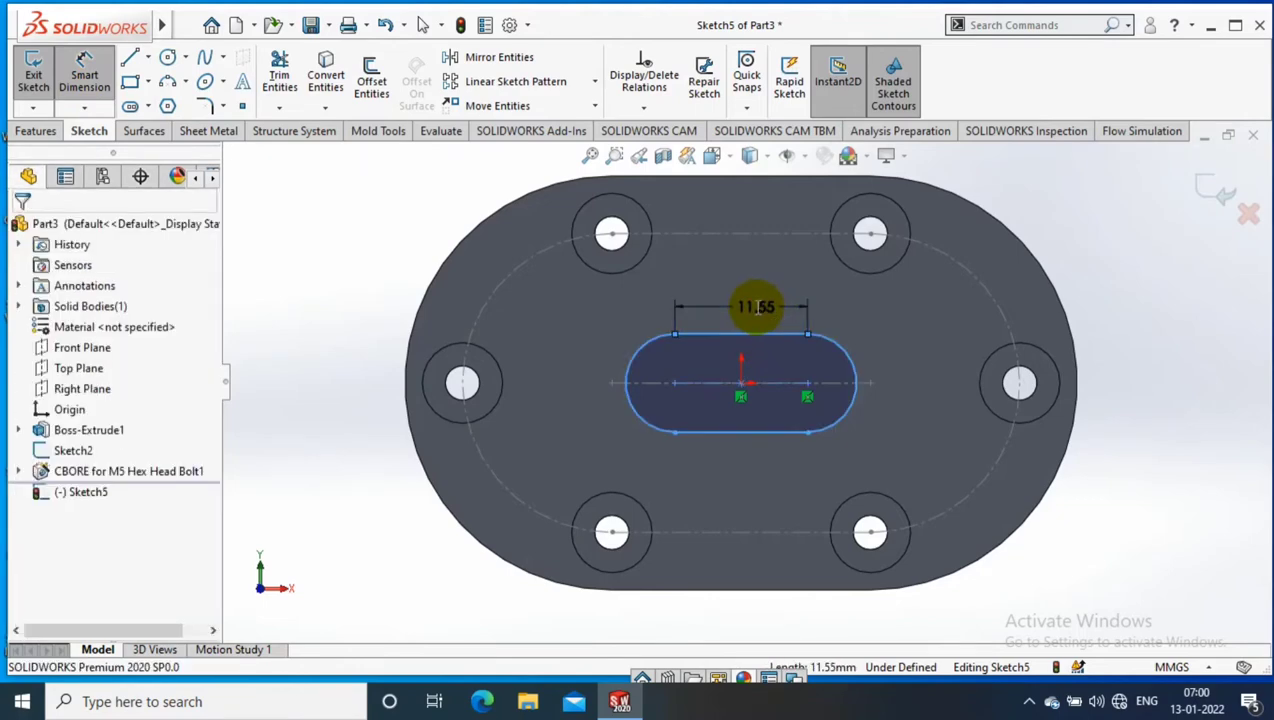
left_click(757, 307)
type("22.5")
key("Return")
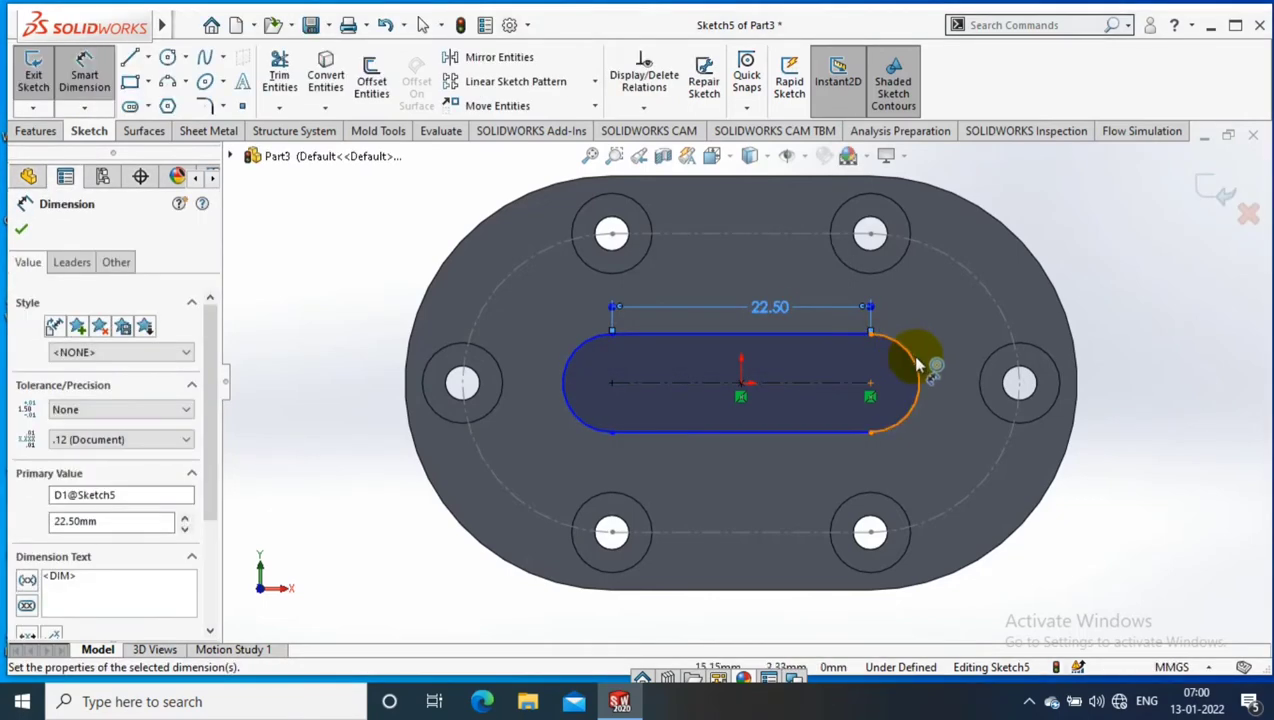
left_click(918, 365)
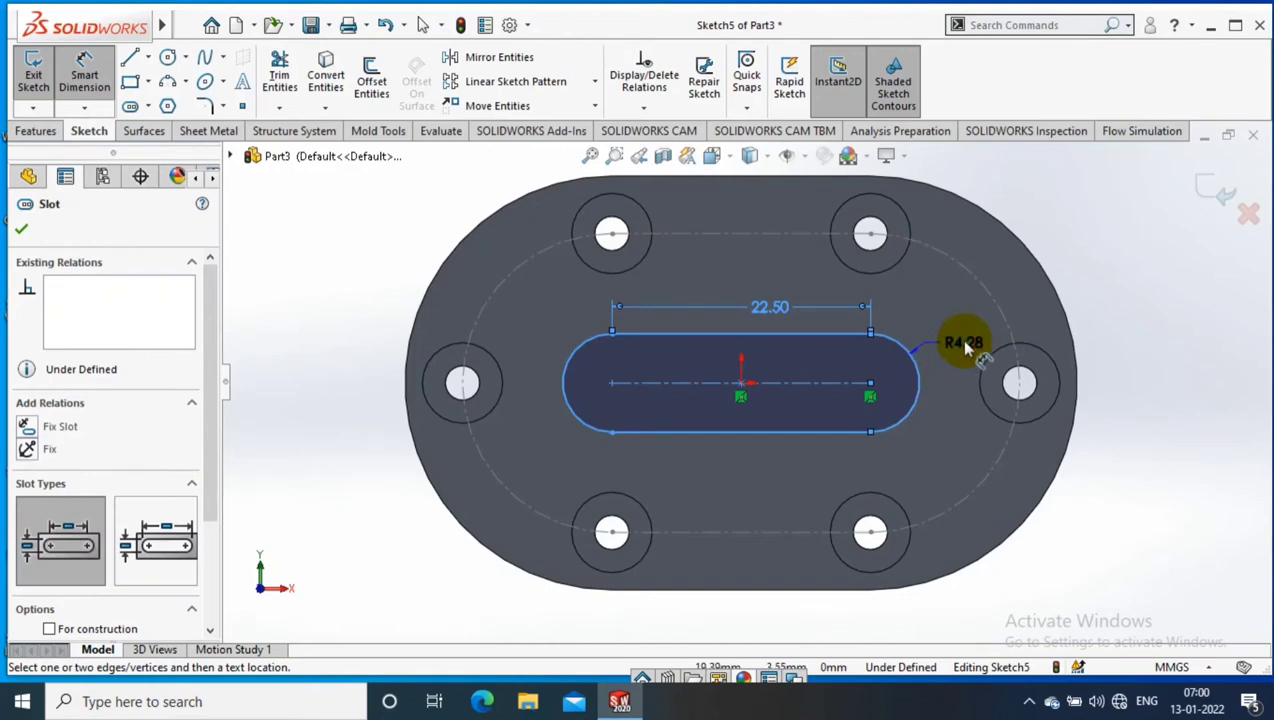
left_click(966, 342)
type("7.")
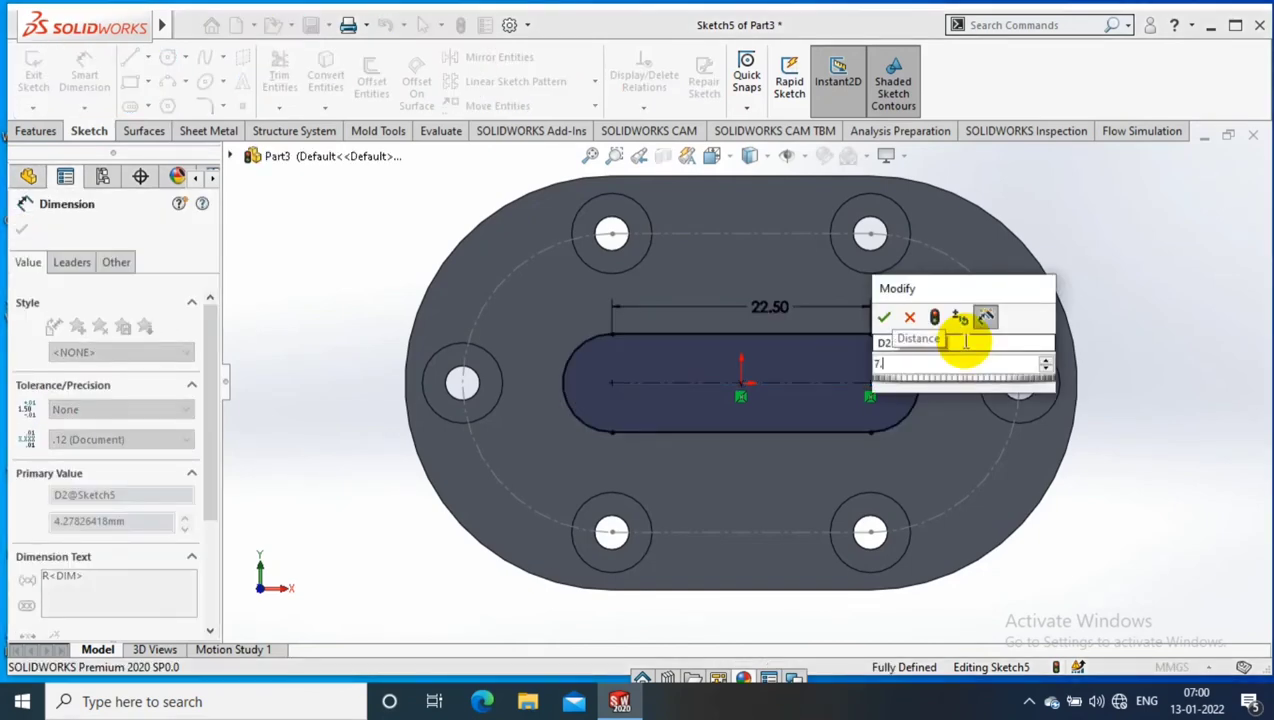
type("4")
key("Return")
left_click(33, 80)
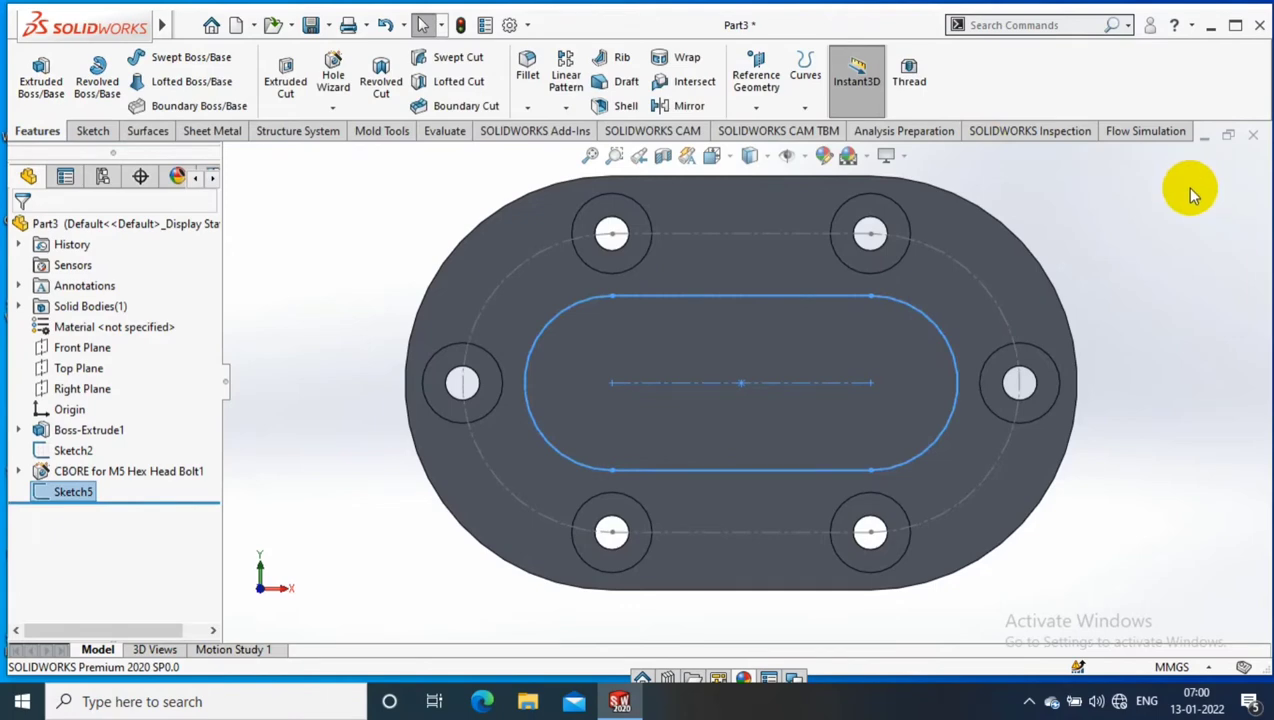
Step: Extrude the central slot sketch 11.6 mm upward as a blind boss
scroll(1184, 186, "up", 2)
middle_click_drag(1118, 350, 1106, 197)
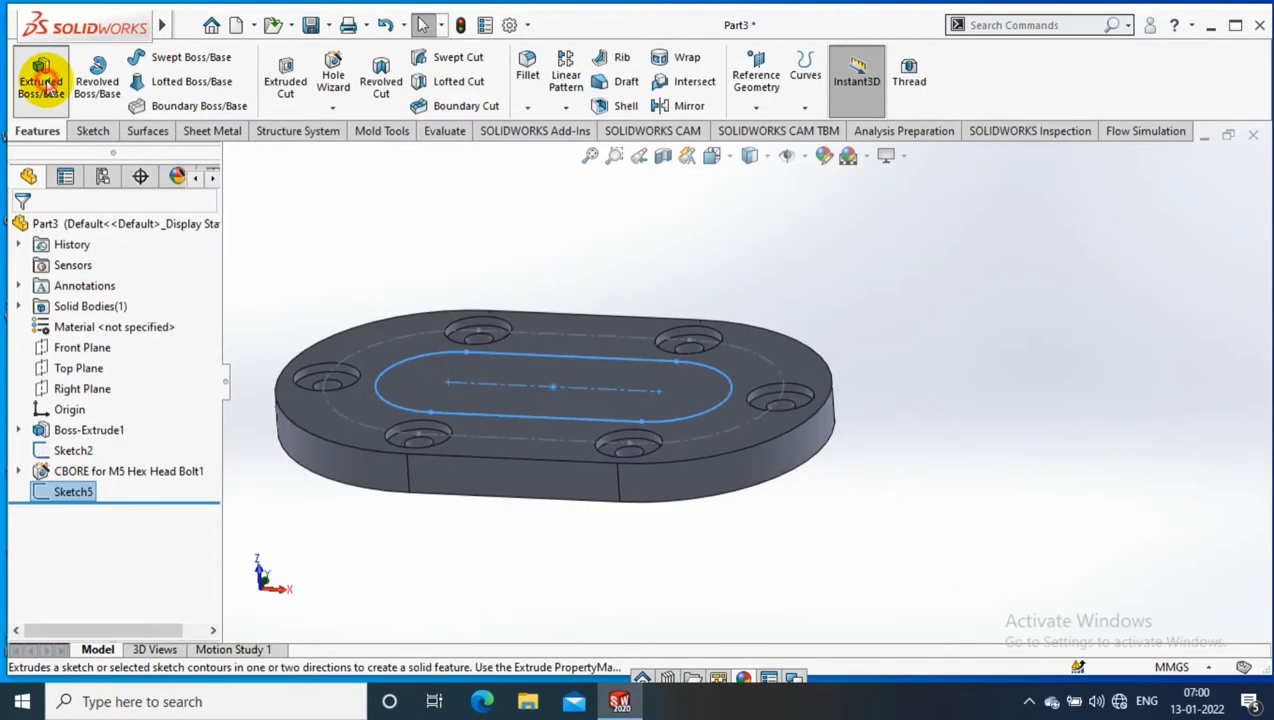
left_click(40, 76)
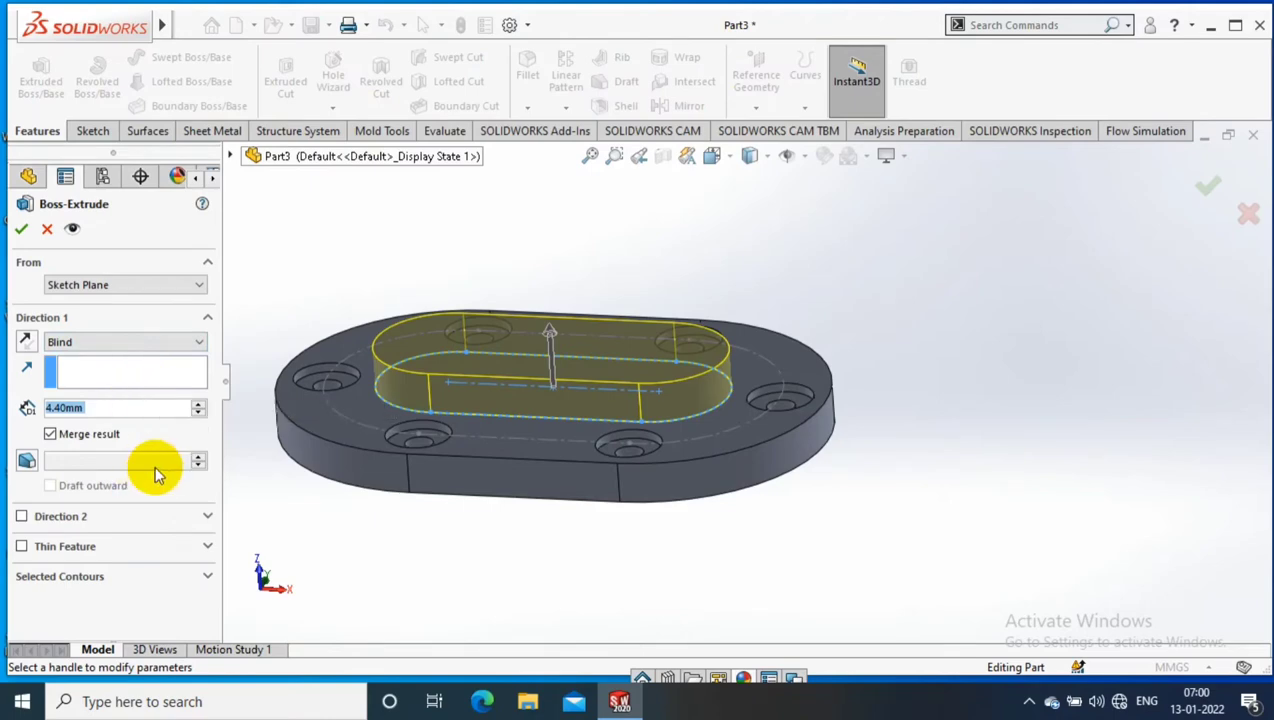
type("11.6")
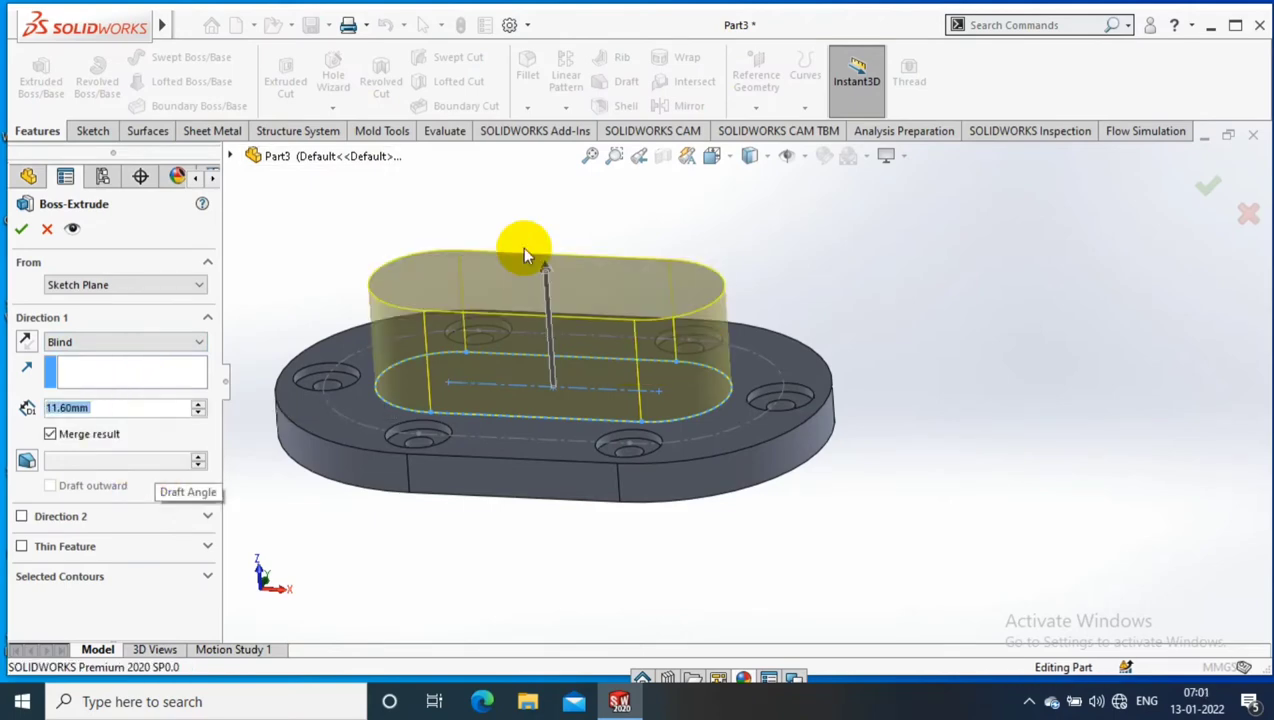
key("Return")
right_click(606, 283)
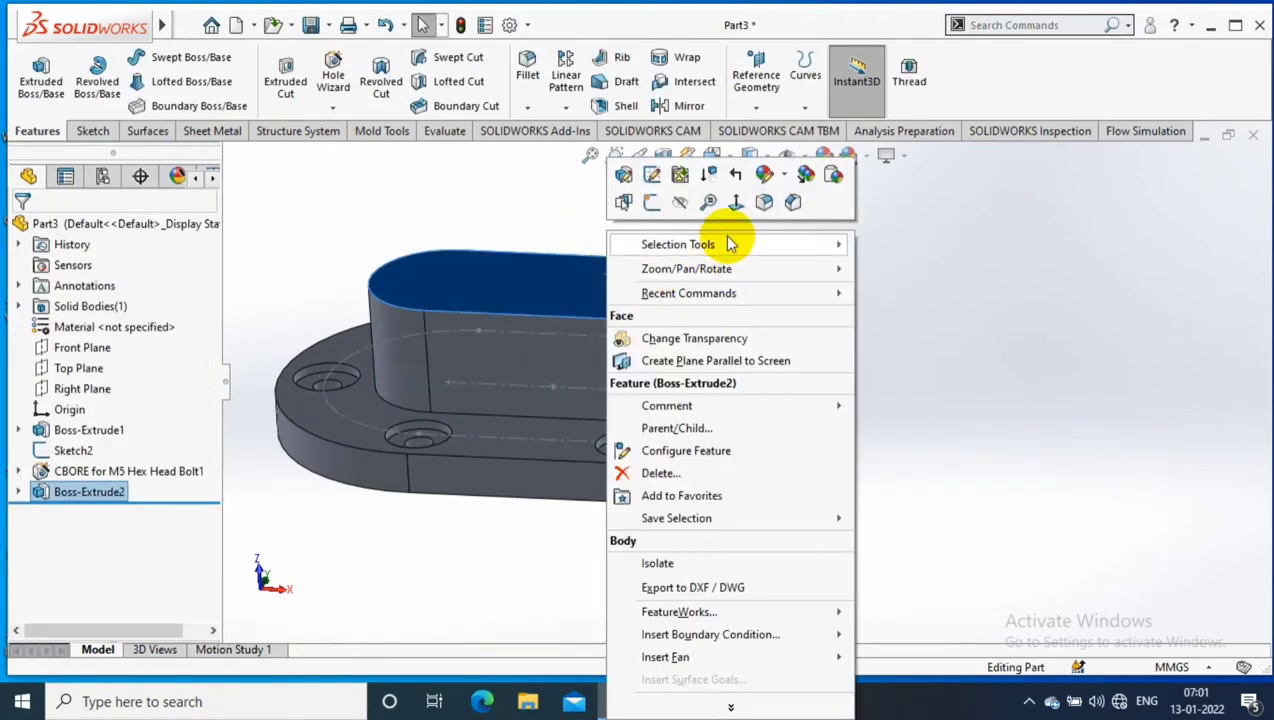
Step: Start a sketch on the boss top and convert the boss outline edges into it
left_click(623, 202)
left_click(33, 75)
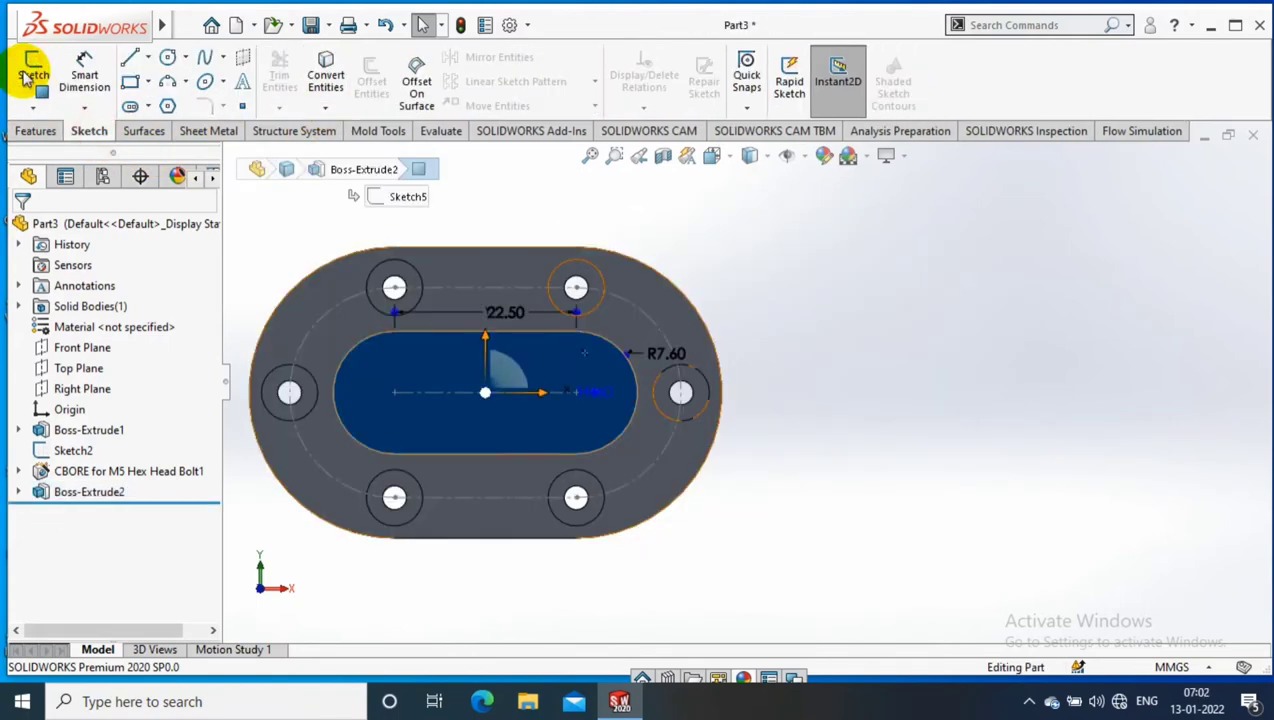
left_click(33, 75)
left_click(326, 108)
left_click(342, 131)
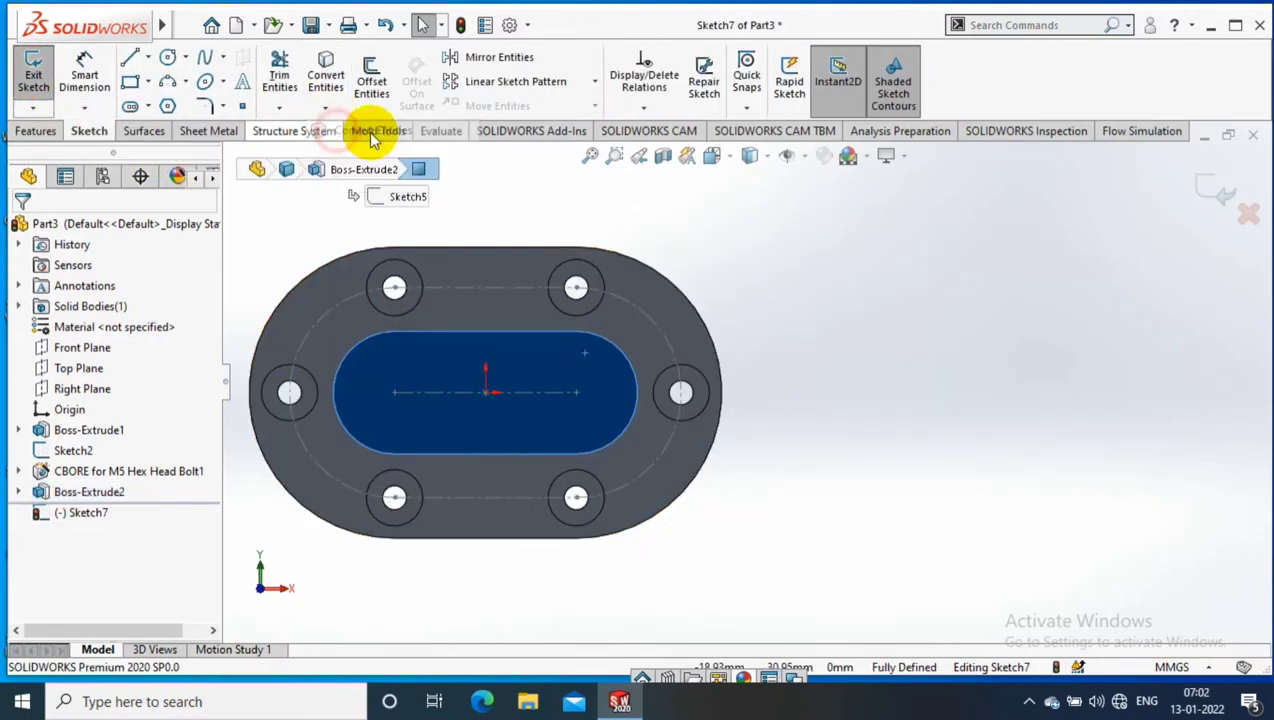
Step: Offset the slot outline 2.60 mm inward using Reverse
left_click(371, 80)
left_click(487, 448)
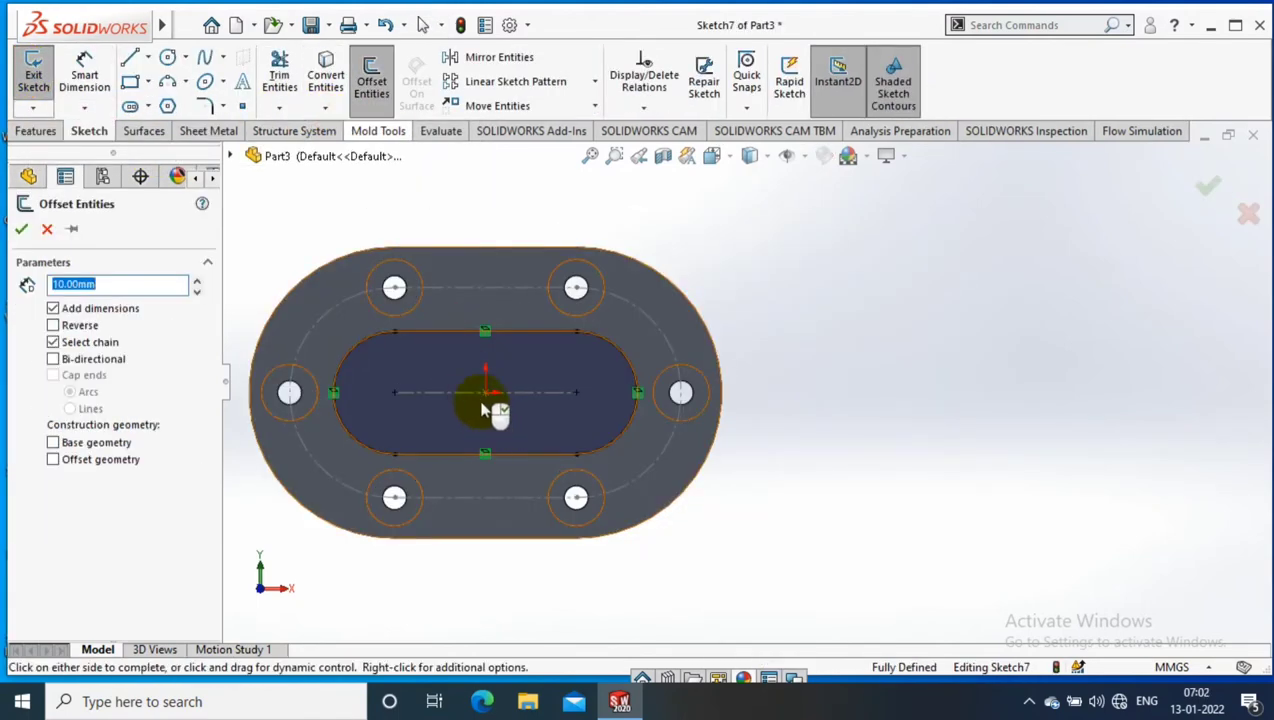
type("2.6")
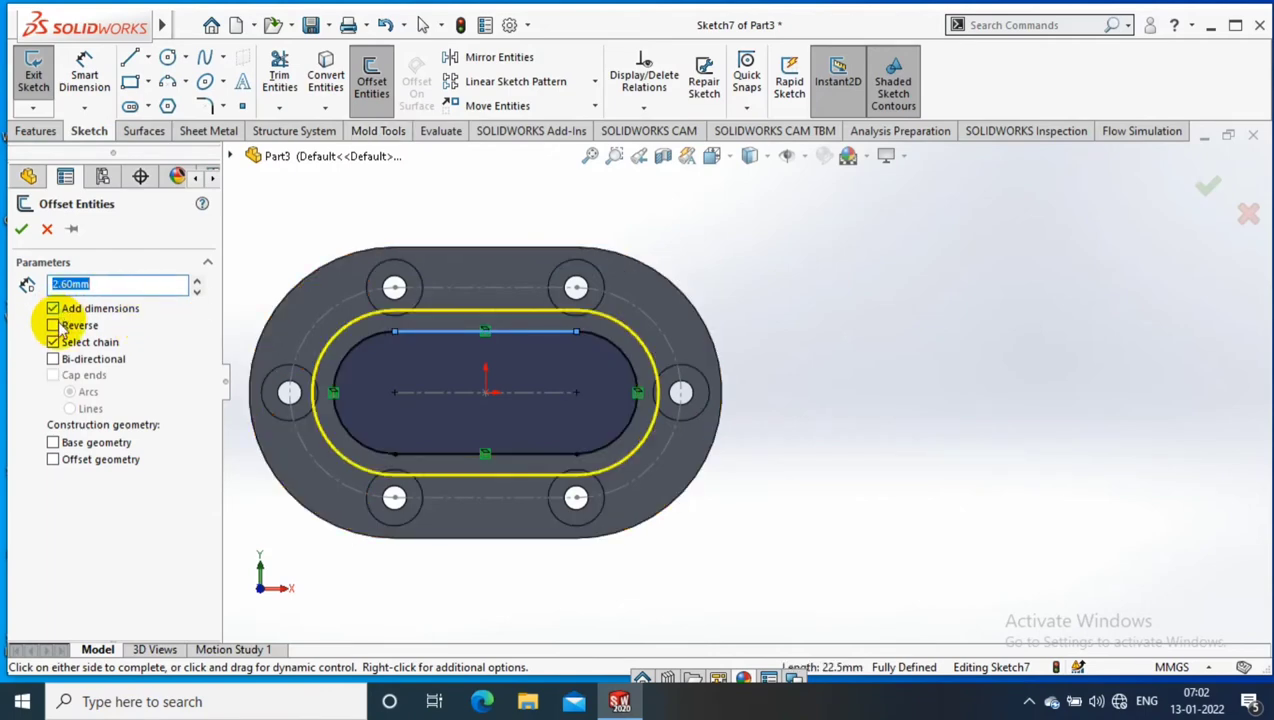
left_click(88, 325)
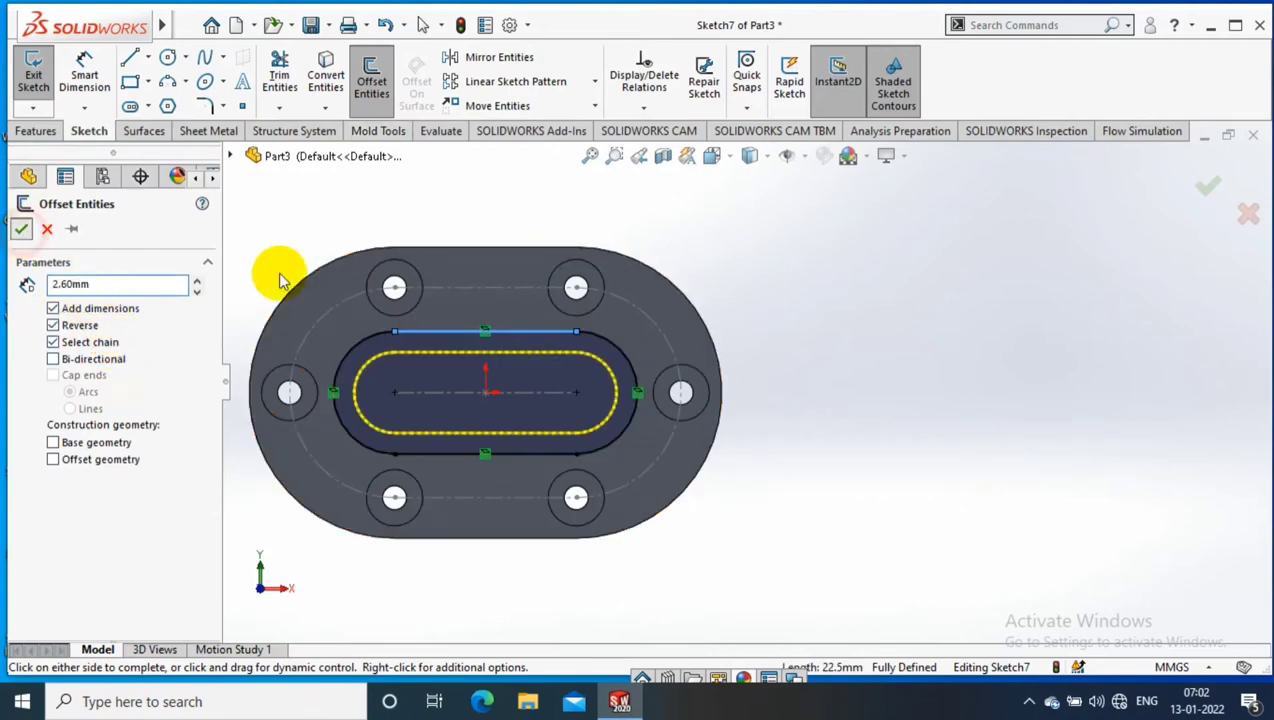
left_click(810, 320)
middle_click_drag(856, 361, 866, 345)
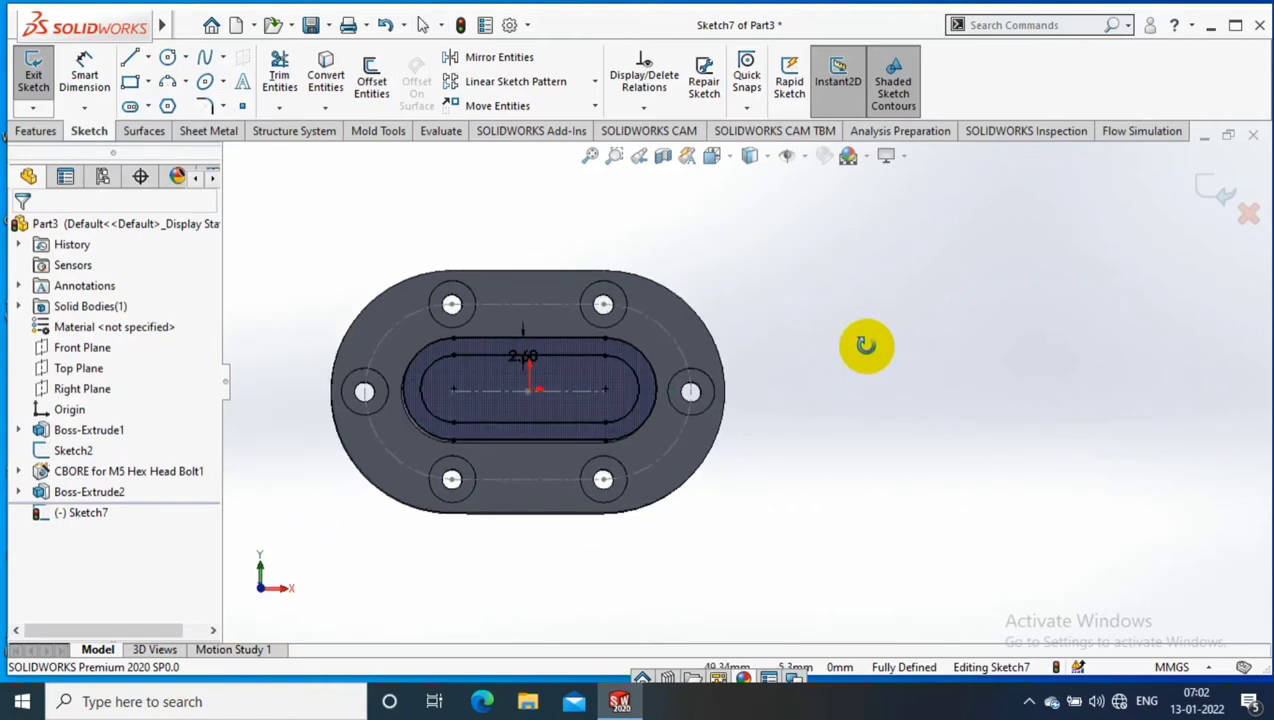
Step: Make the top line, right arc and bottom line construction geometry, then exit the sketch
left_click(645, 350)
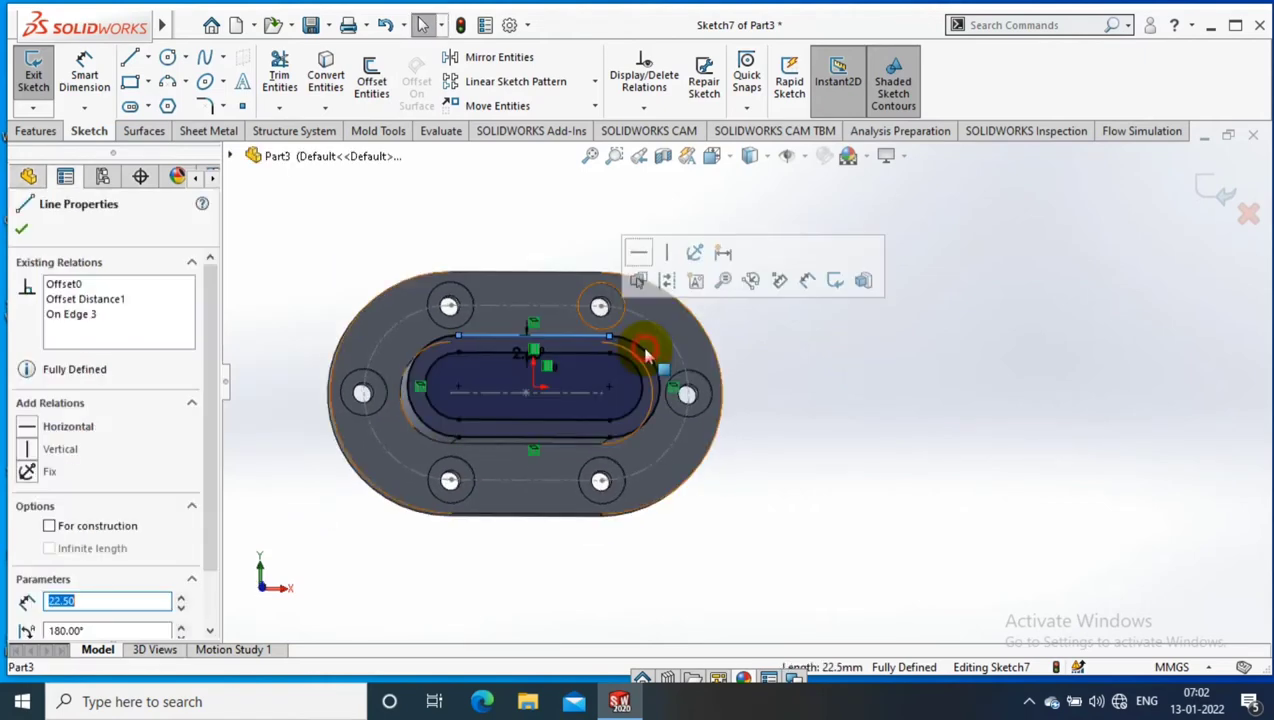
left_click(501, 432, "ctrl")
left_click(469, 438, "ctrl")
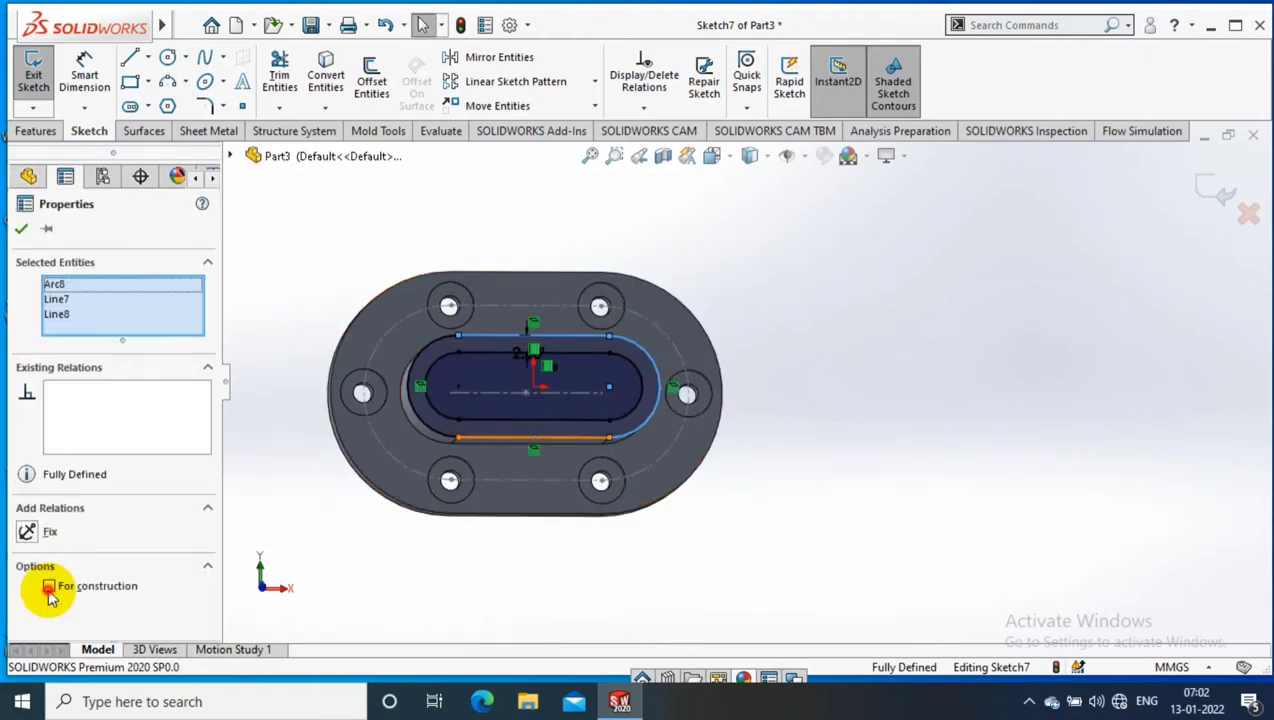
left_click(49, 588)
left_click(21, 229)
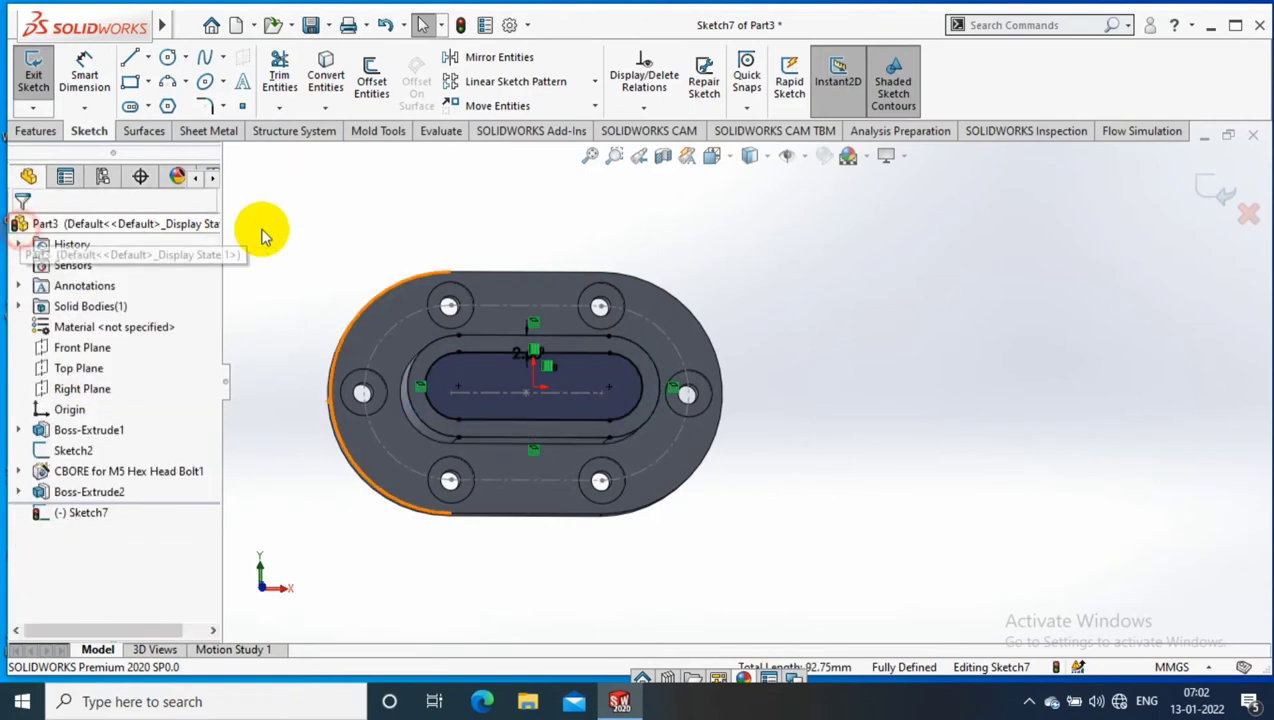
left_click(33, 78)
left_click(35, 131)
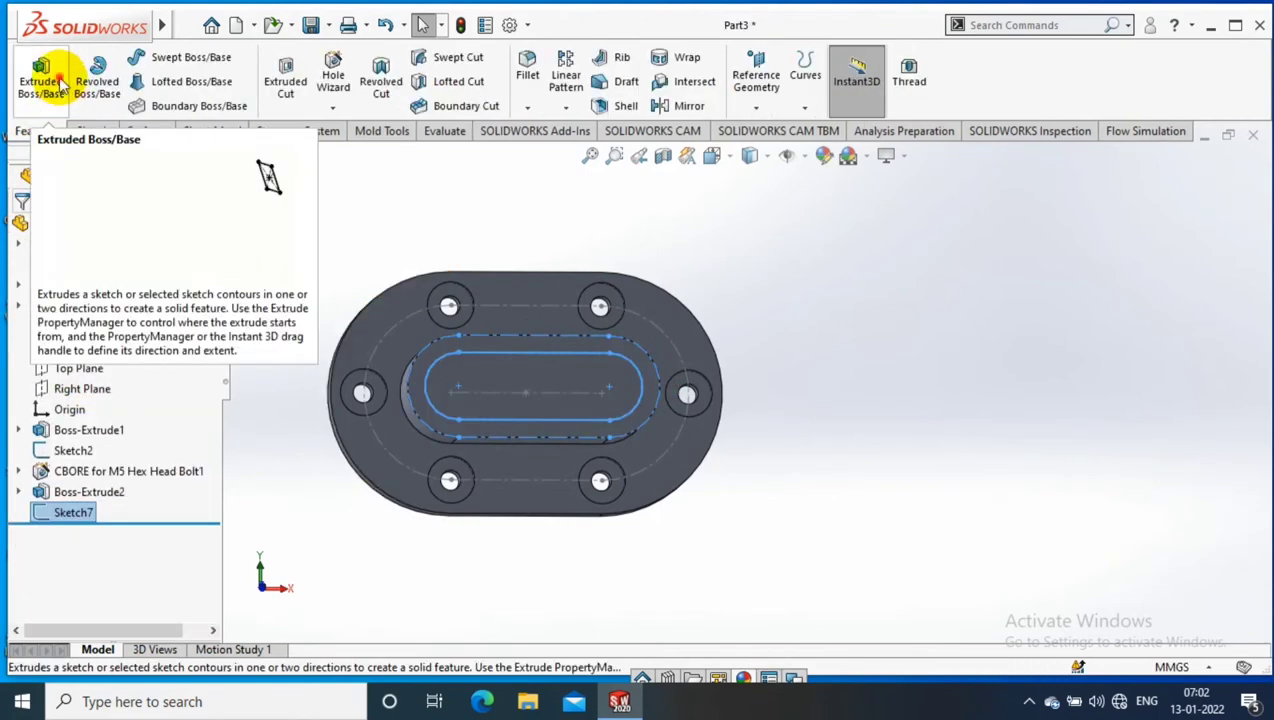
Step: Cut the inner slot profile 11.60 mm into the boss, then view the slot floor normal
left_click(284, 85)
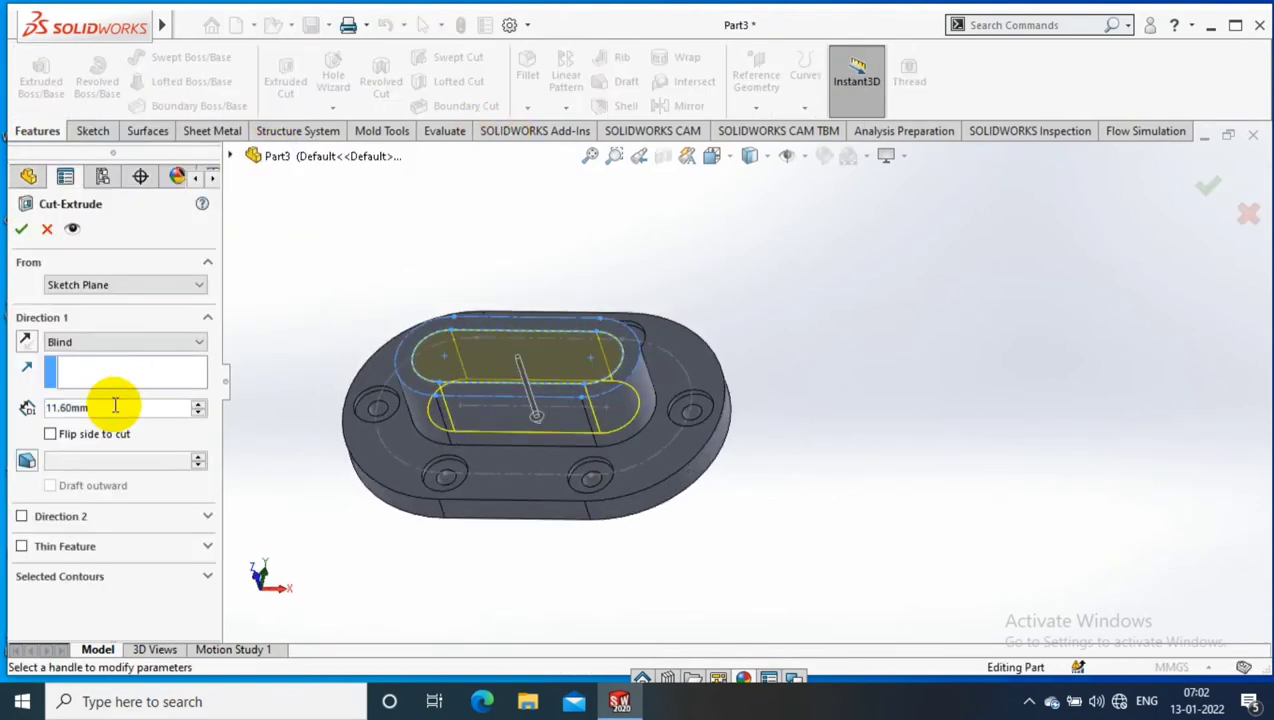
key("Return")
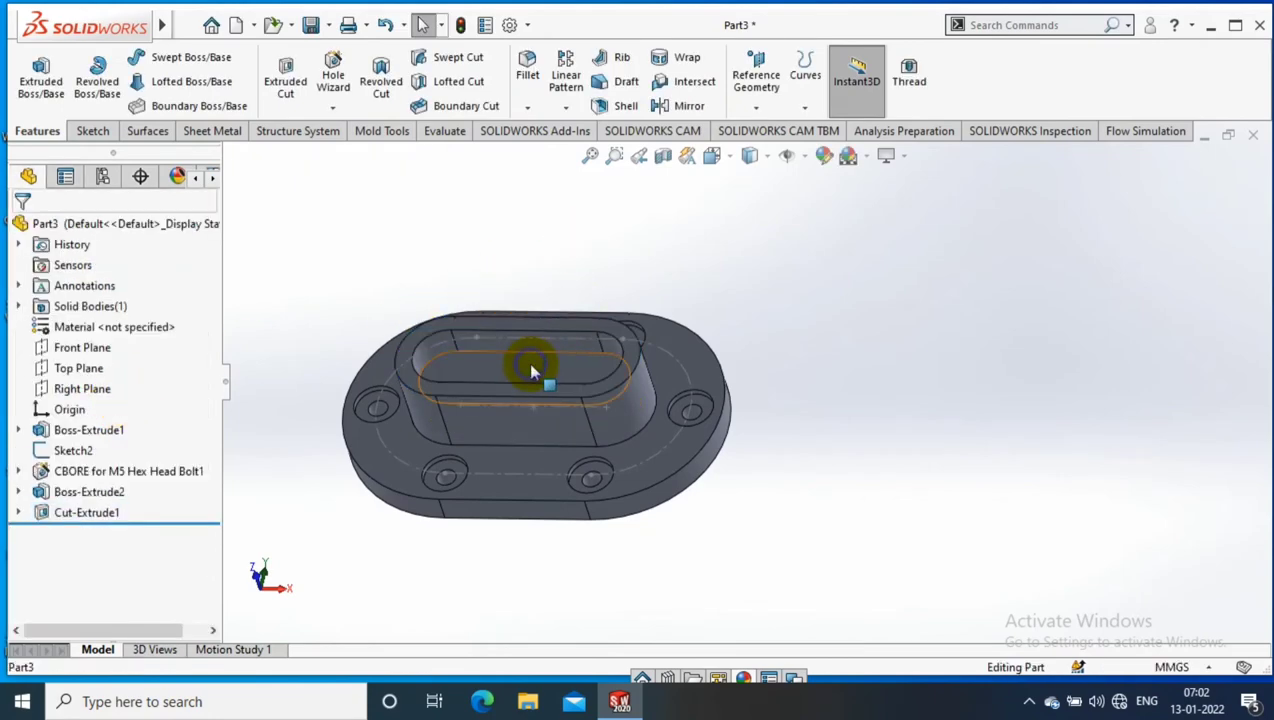
right_click(529, 364)
left_click(662, 203)
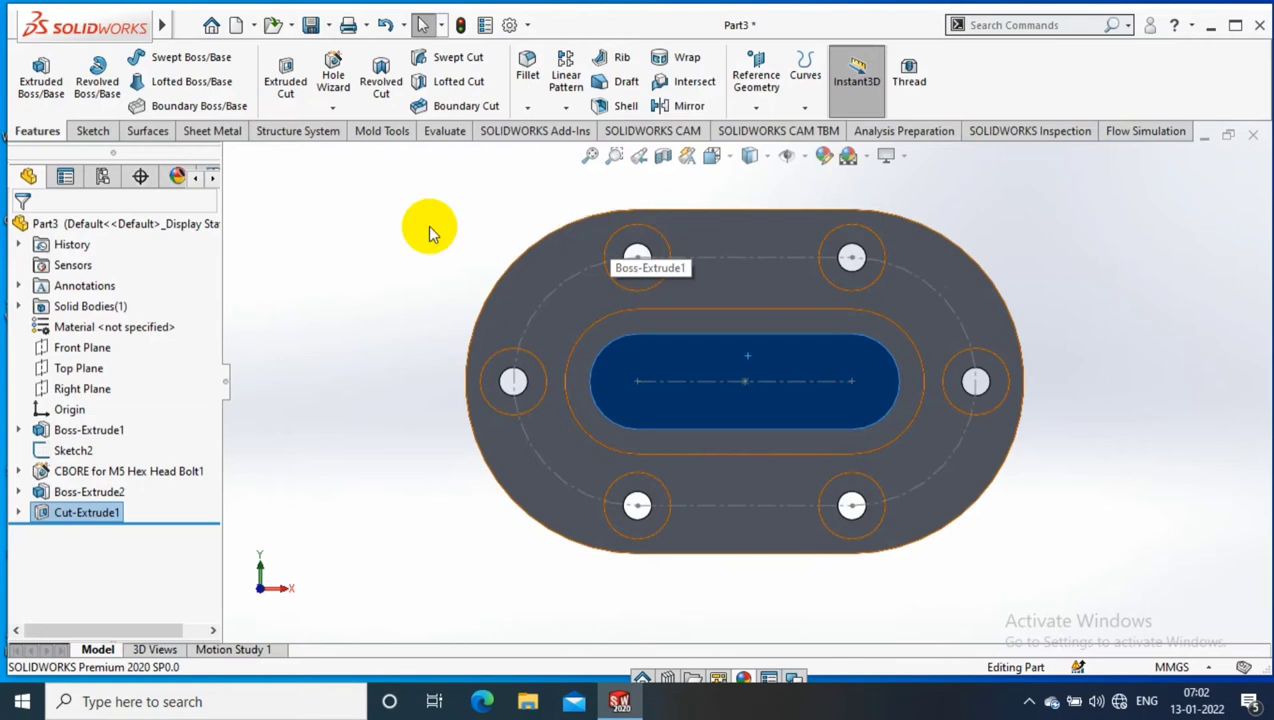
Step: Sketch two circles on the slot floor and dimension both to Ø5 mm
left_click(167, 57)
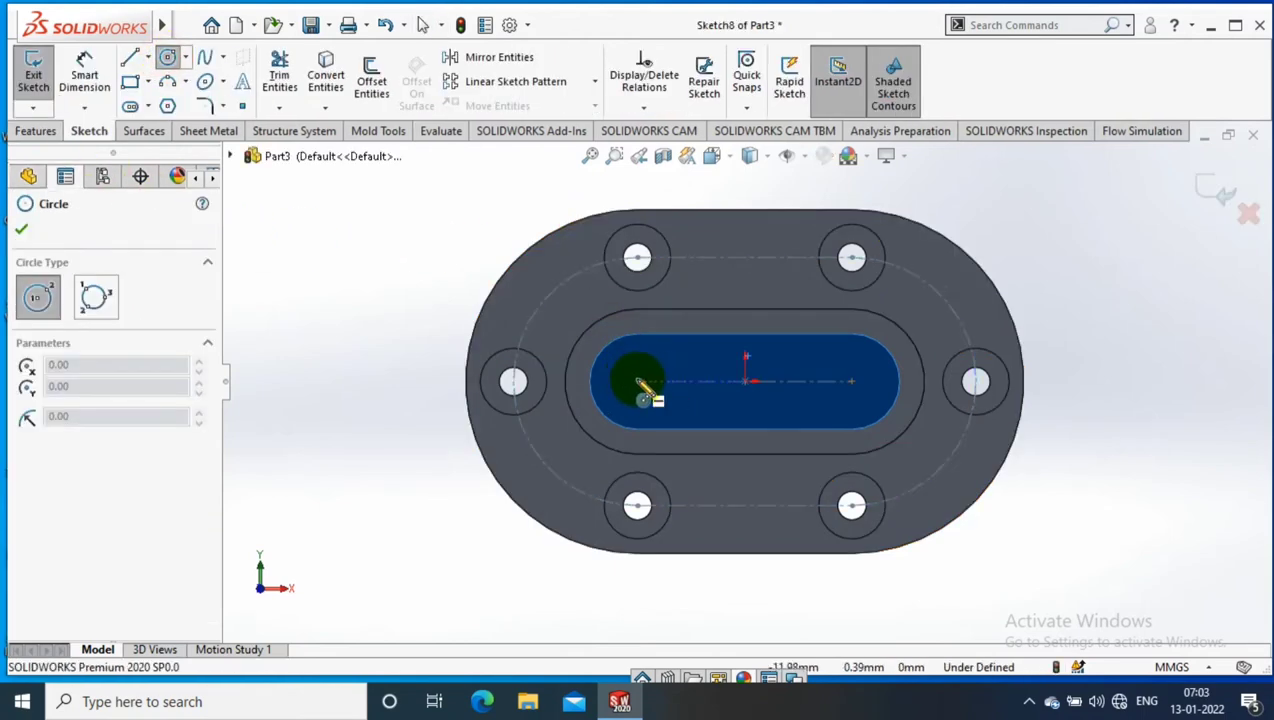
left_click(853, 383)
left_click(84, 70)
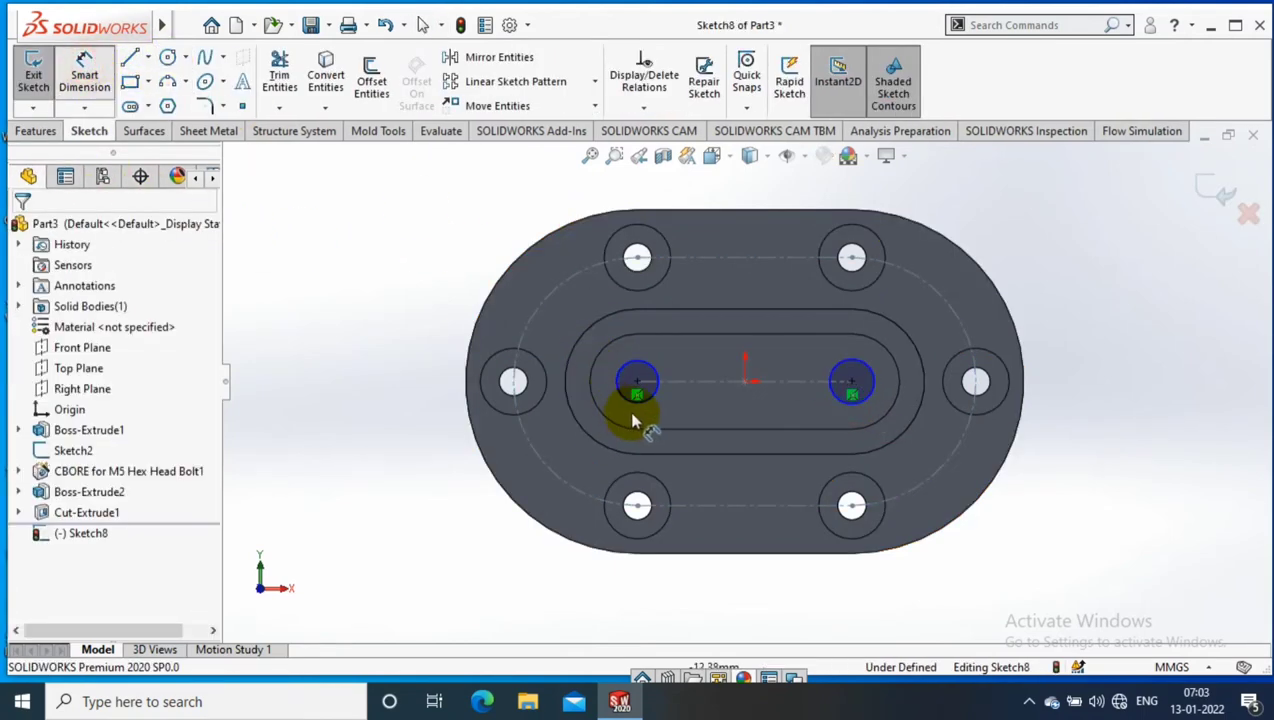
left_click(640, 403)
left_click(390, 378)
left_click(803, 395)
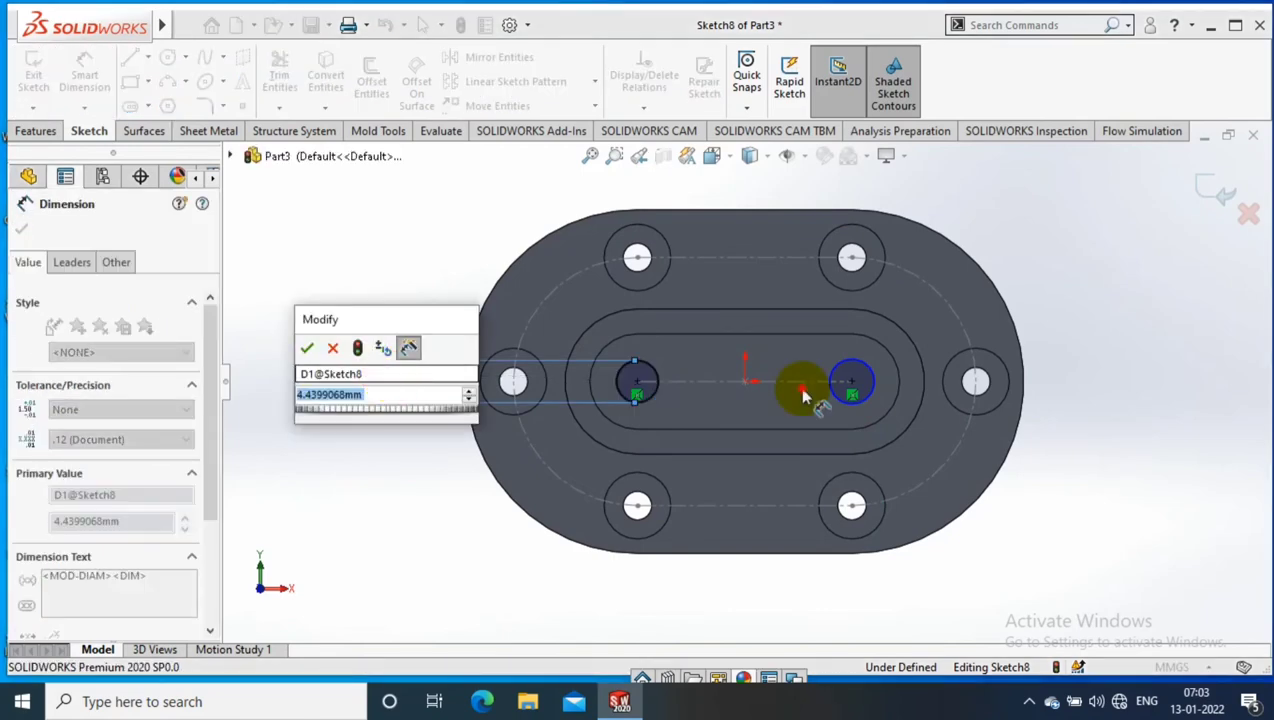
type("5")
key("Return")
left_click(868, 400)
left_click(963, 488)
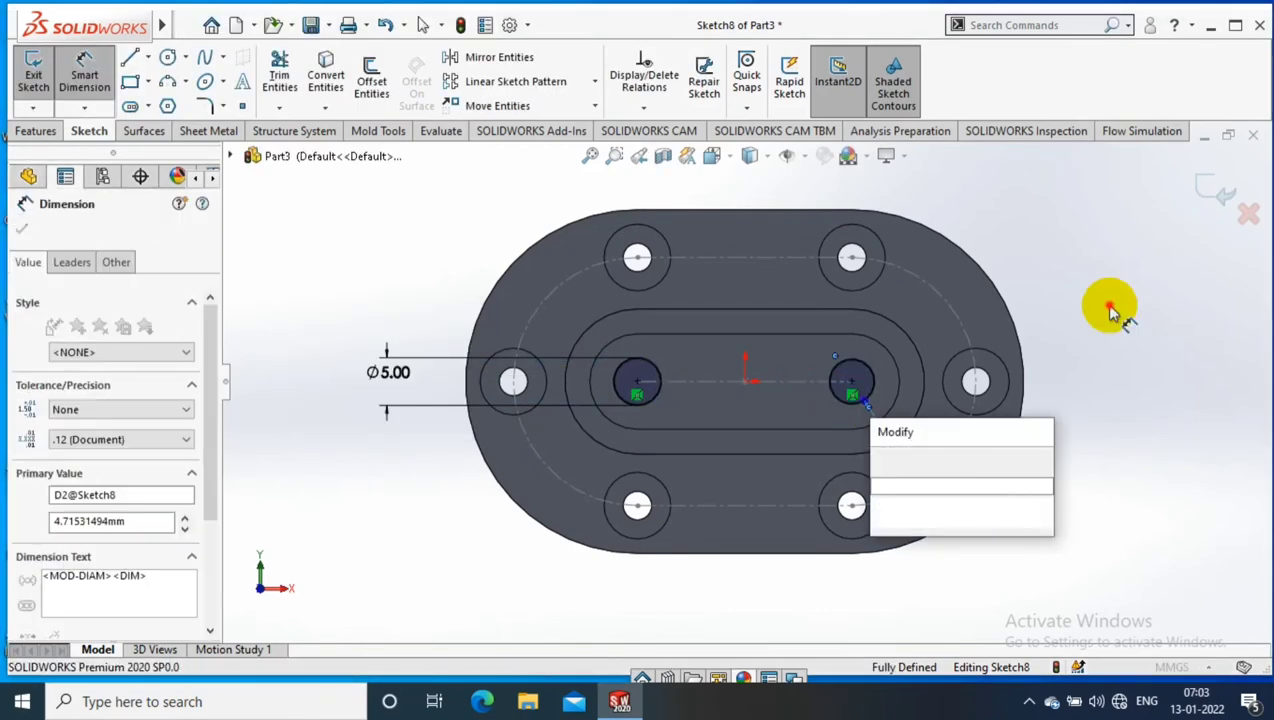
left_click(1110, 310)
Step: Cut the two circles Through All as Cut-Extrude2
middle_click_drag(995, 336, 890, 299)
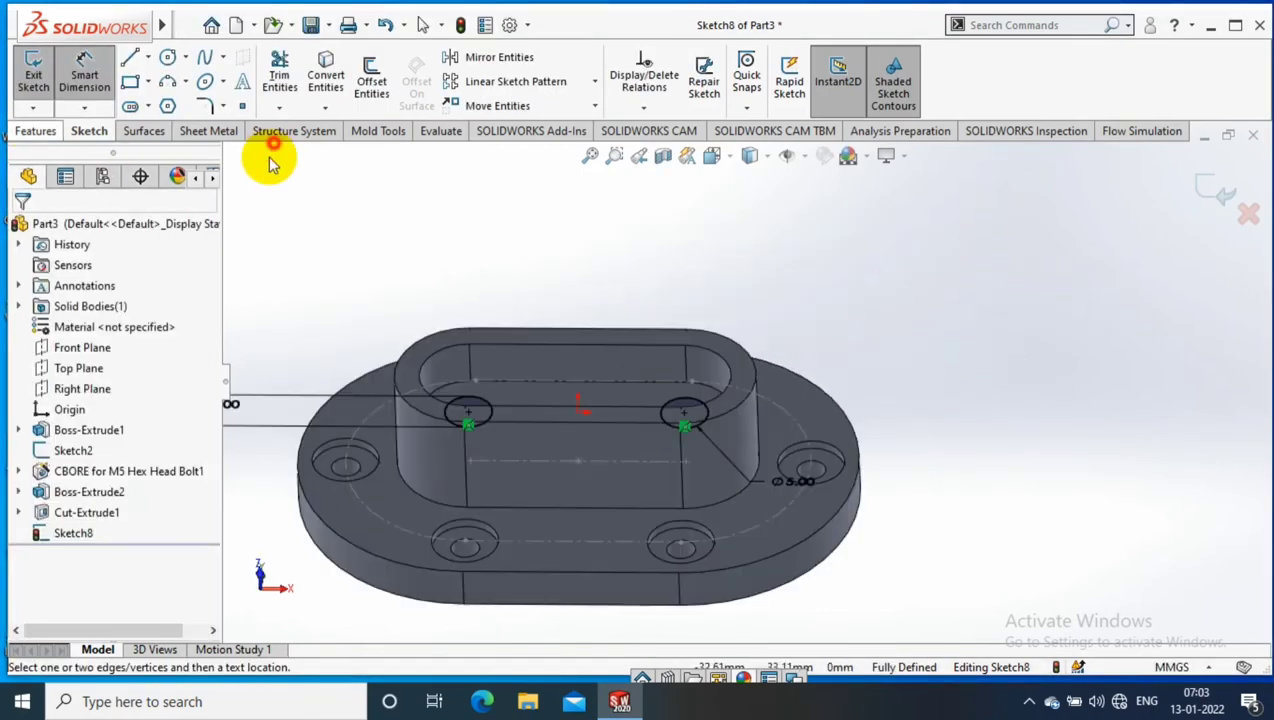
left_click(102, 341)
left_click(80, 352)
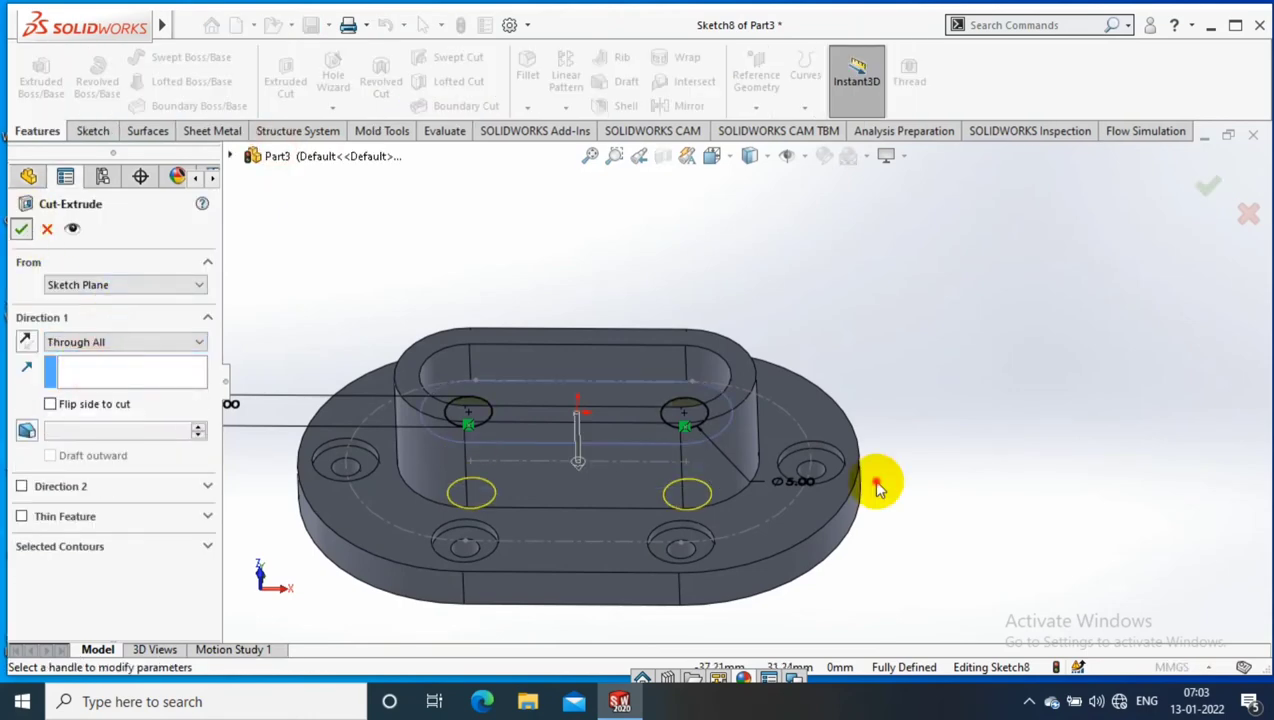
key("Return")
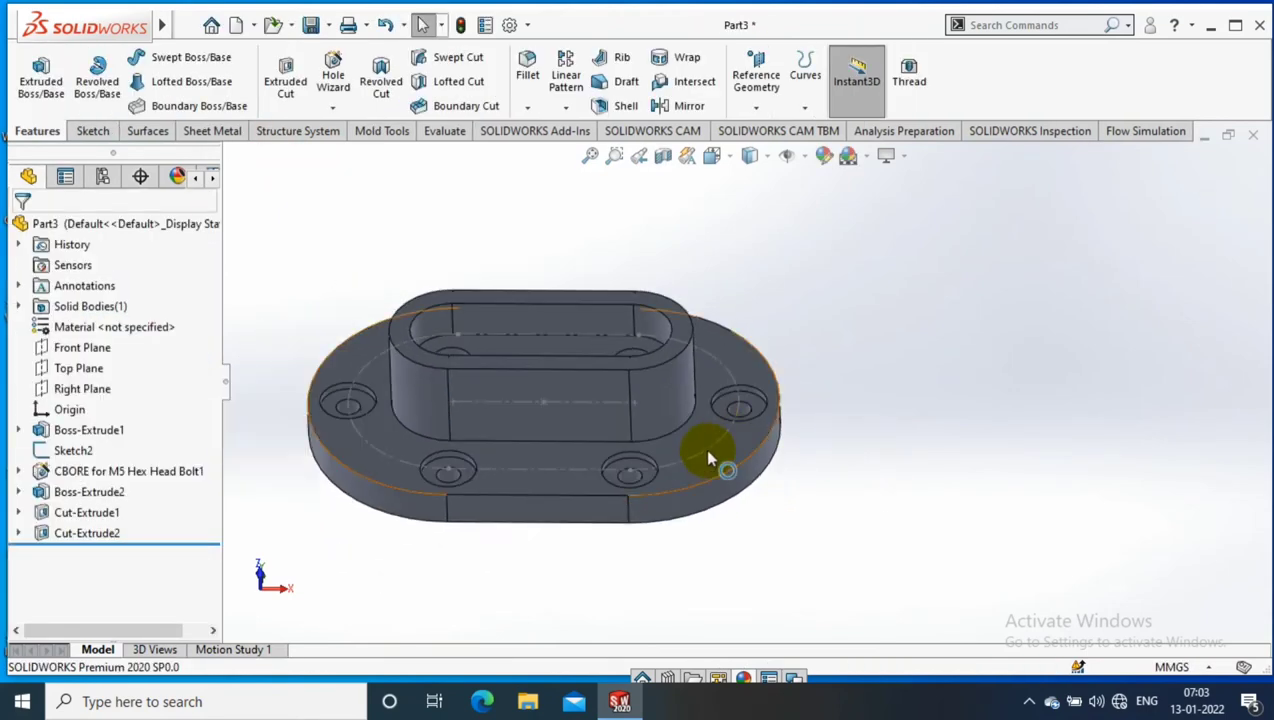
Step: Show the earlier Sketch2's geometry on the part
right_click(706, 452)
left_click(754, 352)
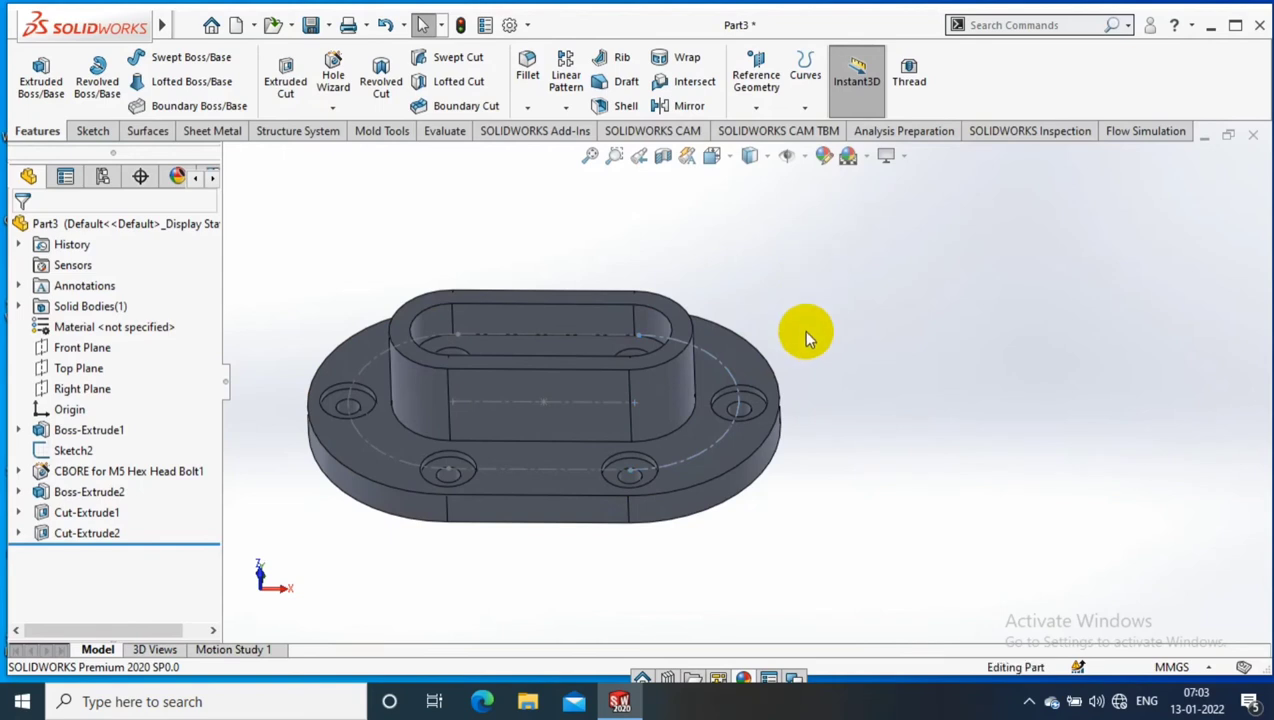
scroll(795, 380, "up", 2)
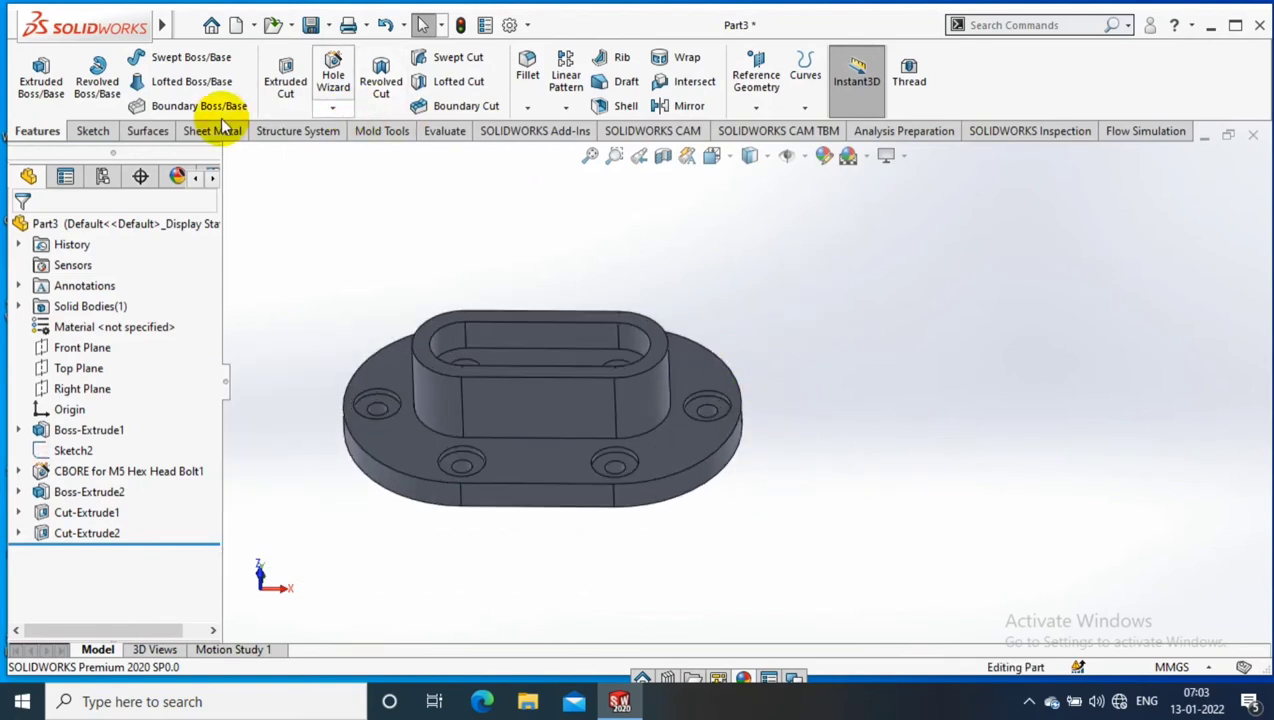
left_click(535, 131)
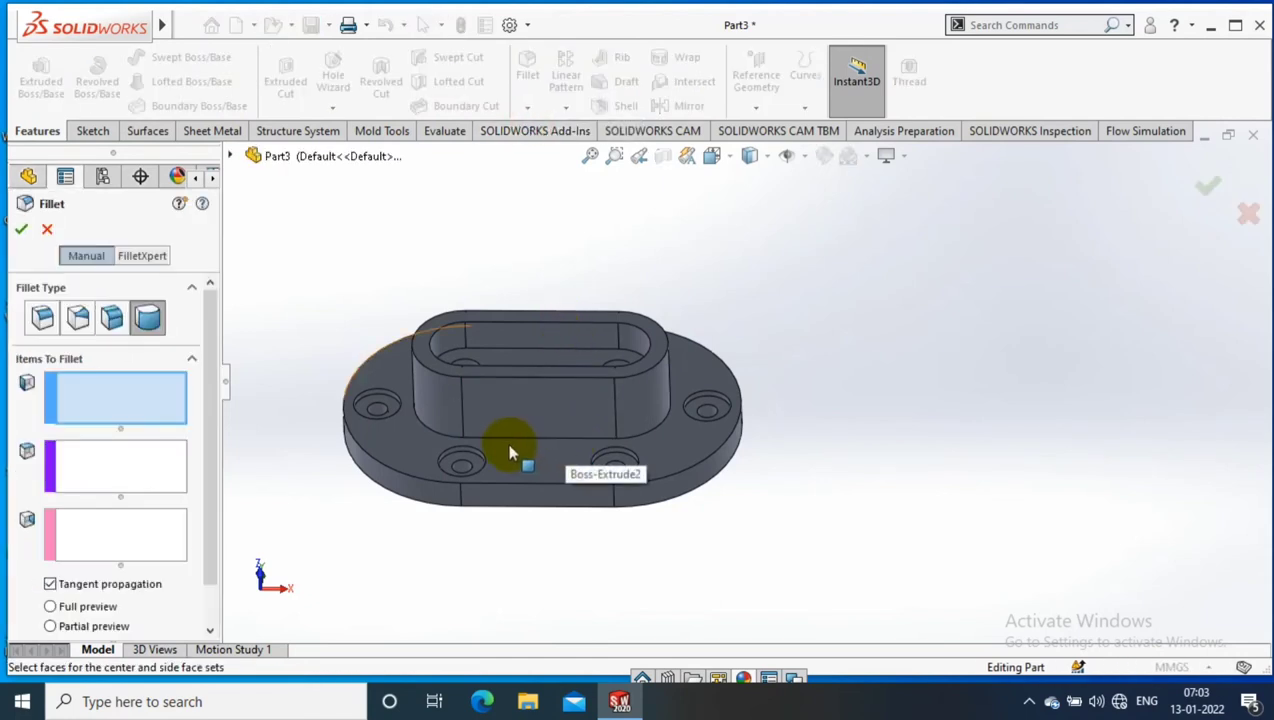
Step: Apply a 1mm fillet to the boss-to-flange edge and the flange's outer edge
left_click(42, 318)
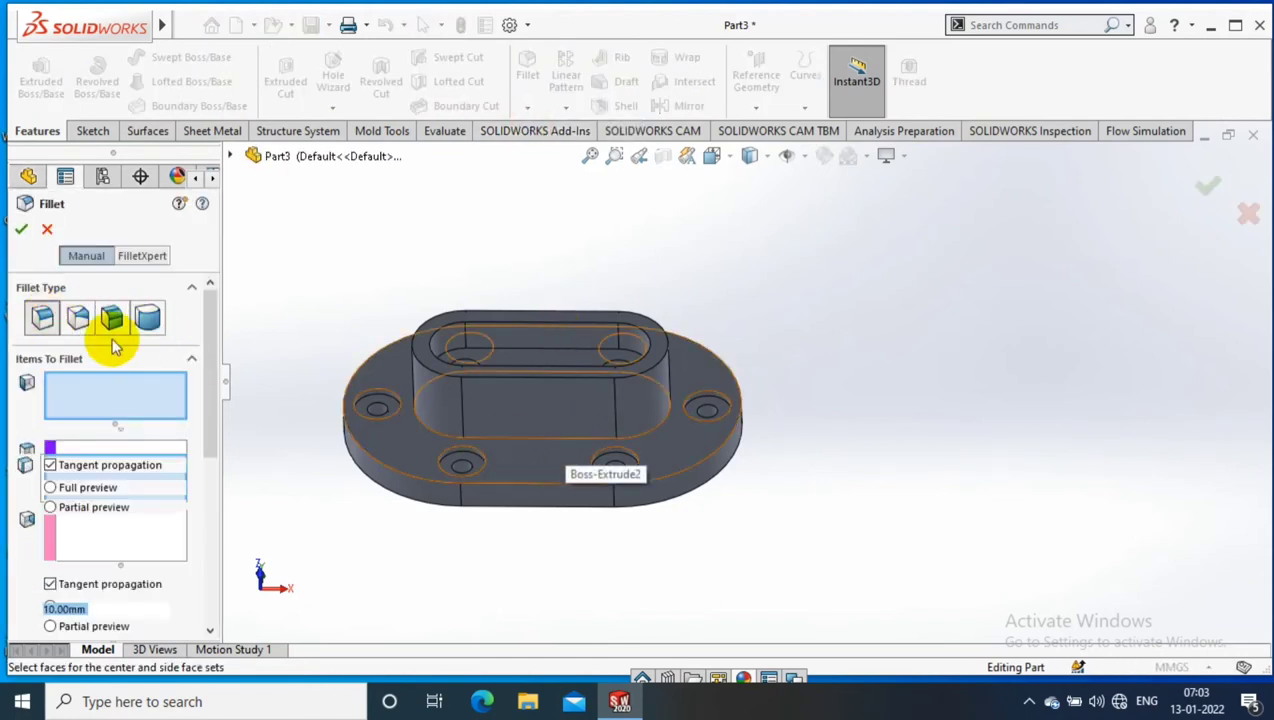
left_click(483, 436)
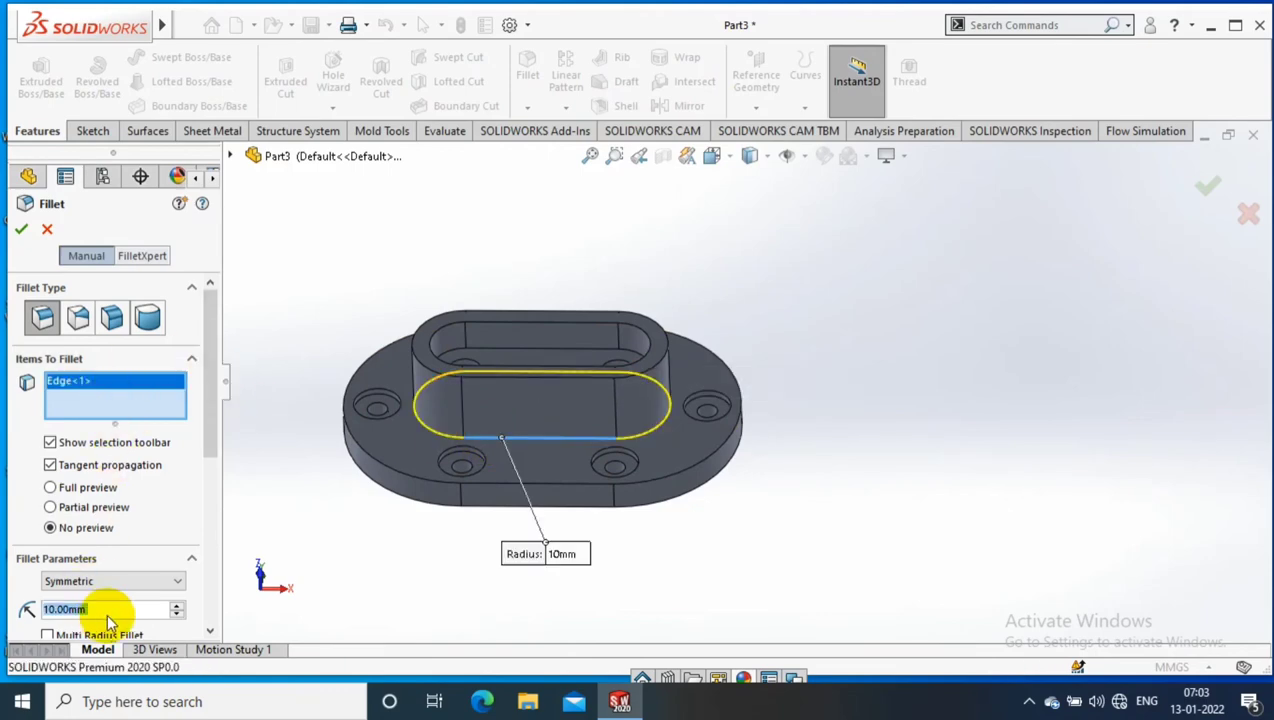
type("1")
key("Return")
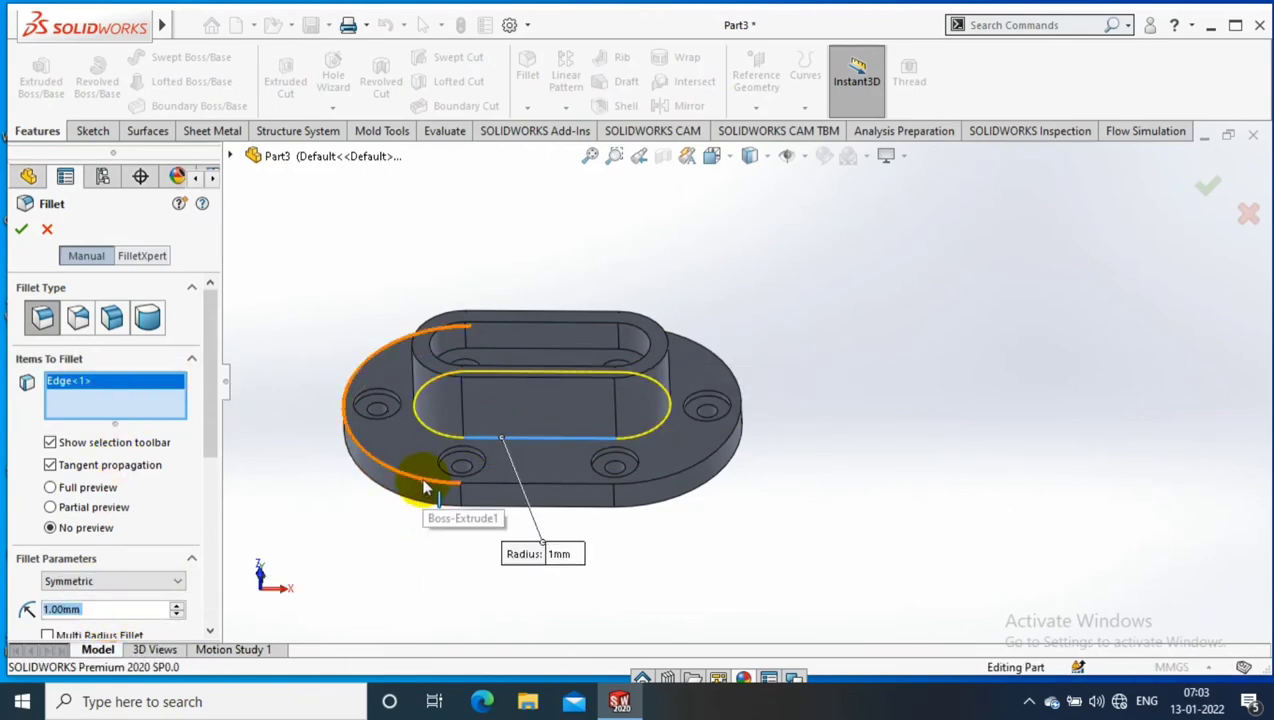
left_click(415, 513)
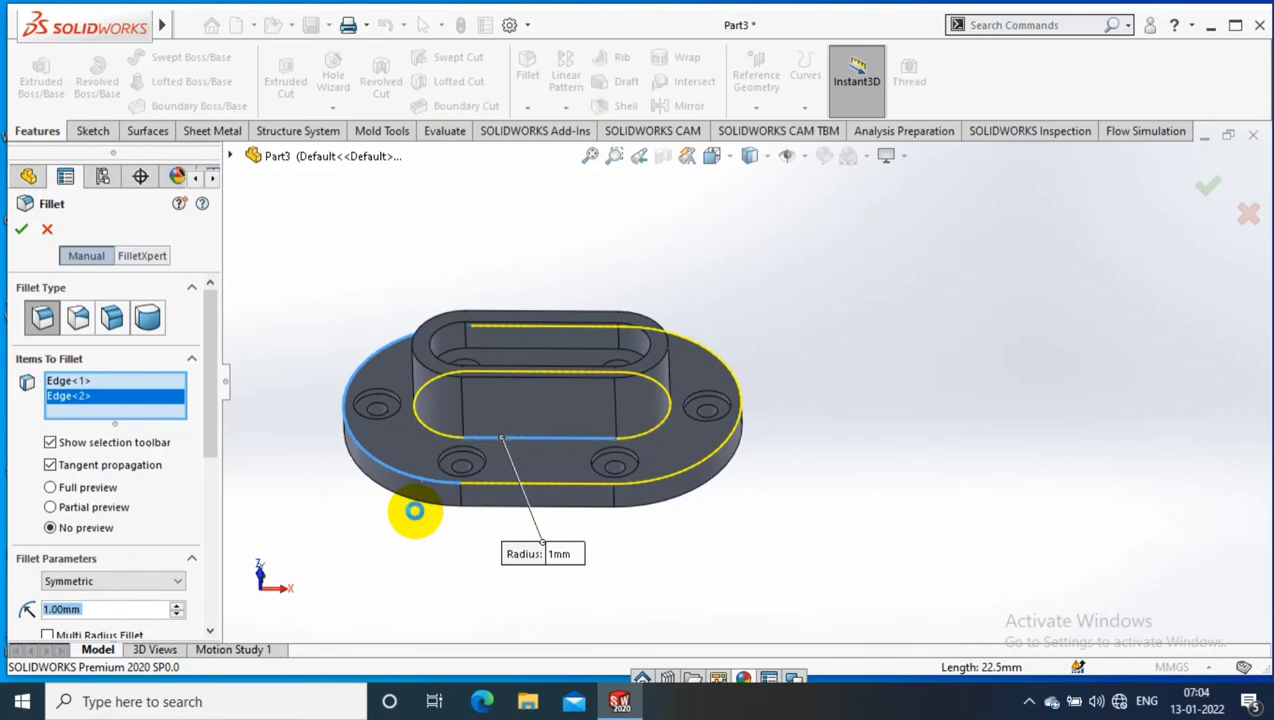
key("Return")
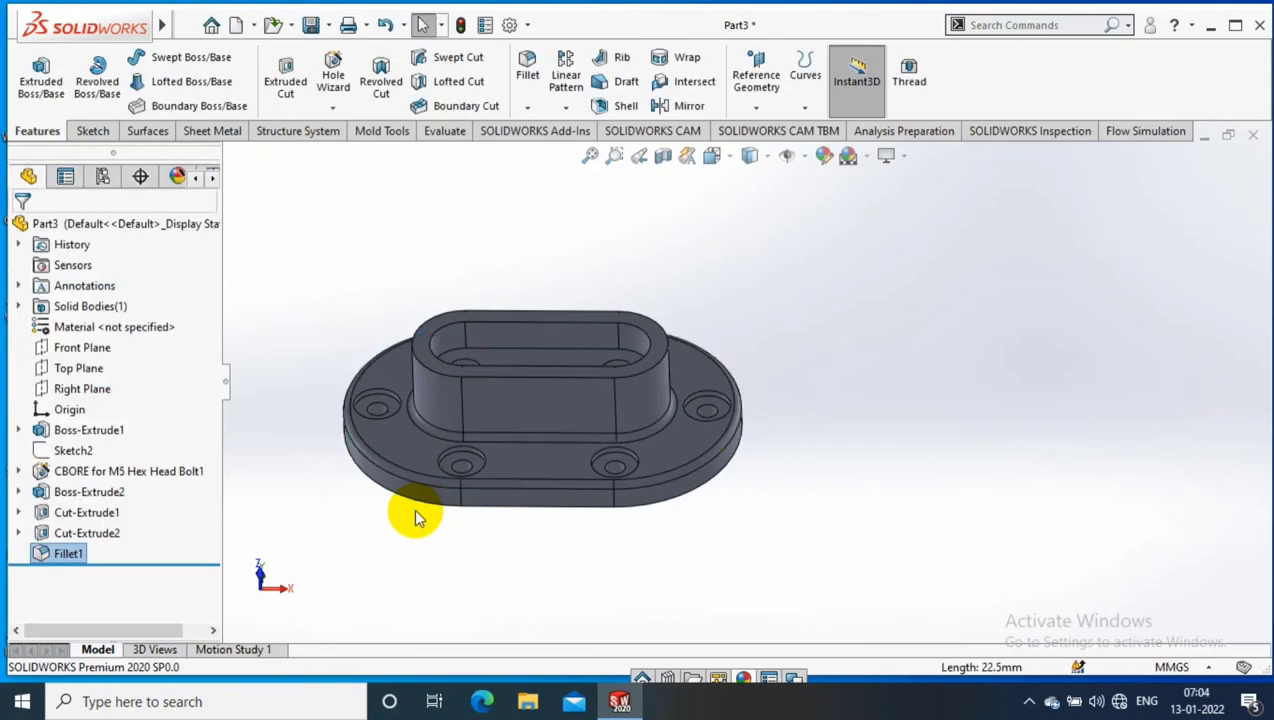
Step: Give the whole part a copper-brown appearance (RGB 255, 157, 135) and view it tilted from above
right_click(548, 402)
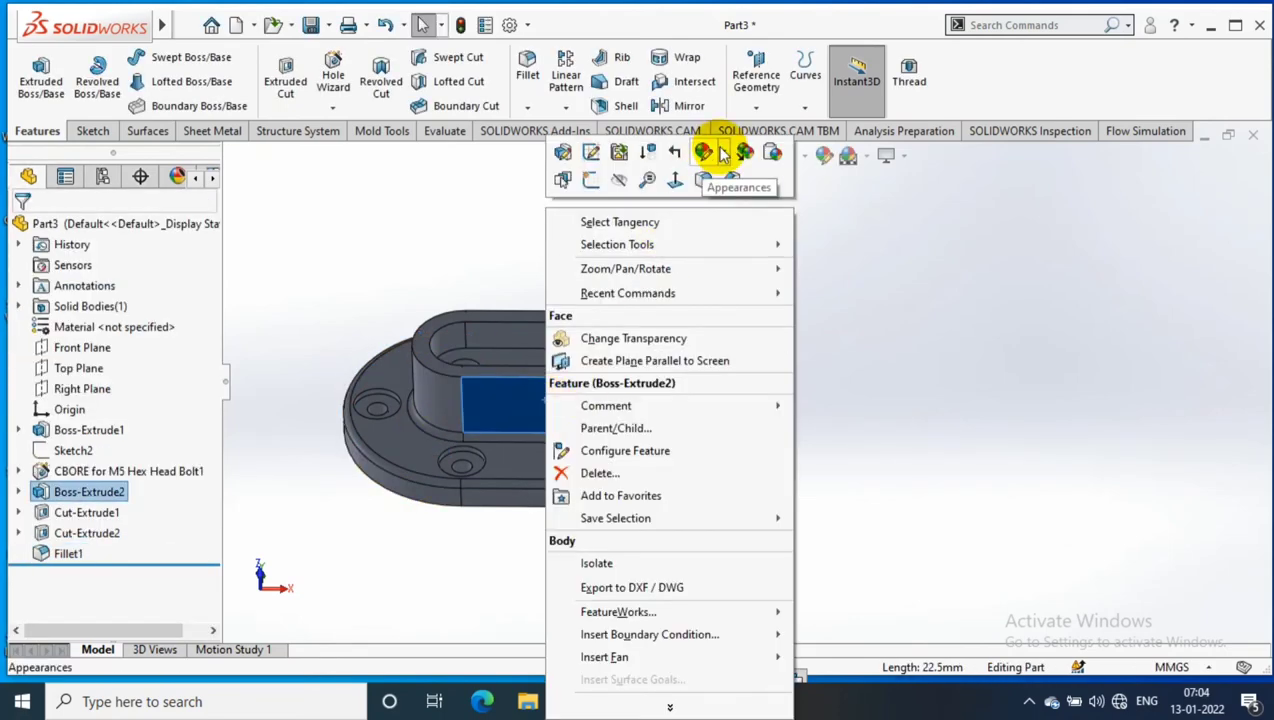
left_click(742, 243)
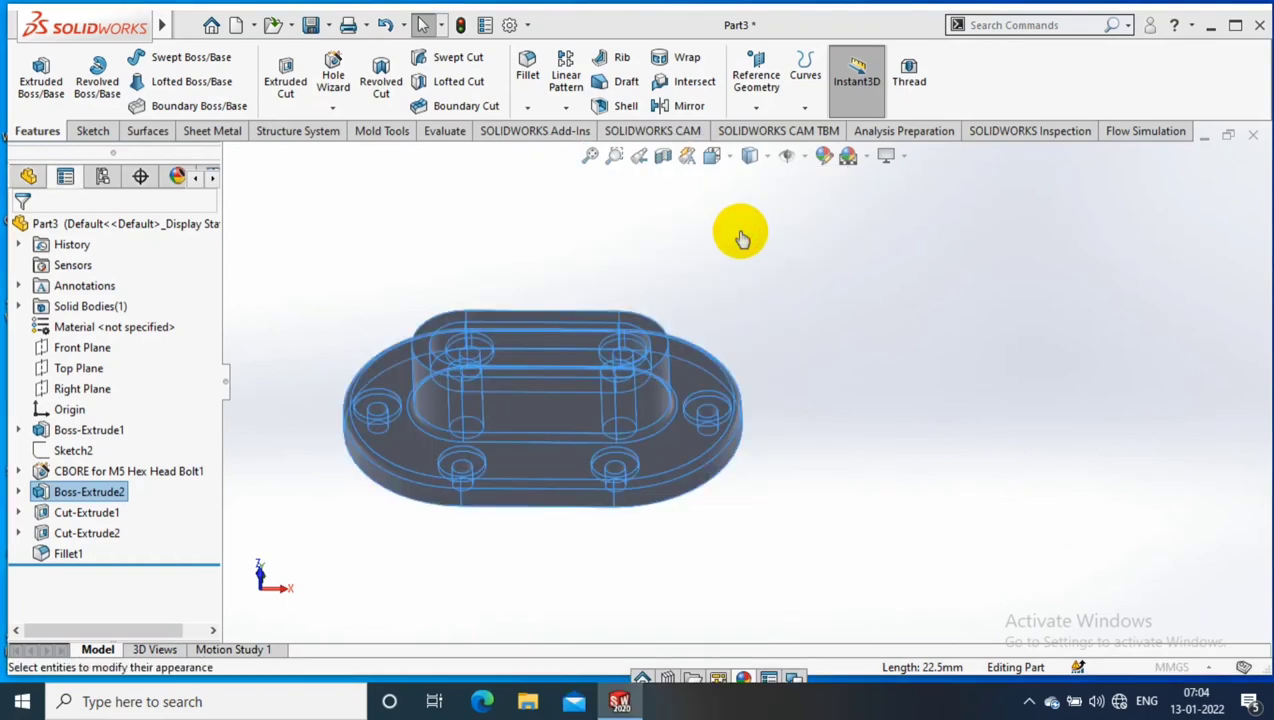
scroll(207, 449, "down", 5)
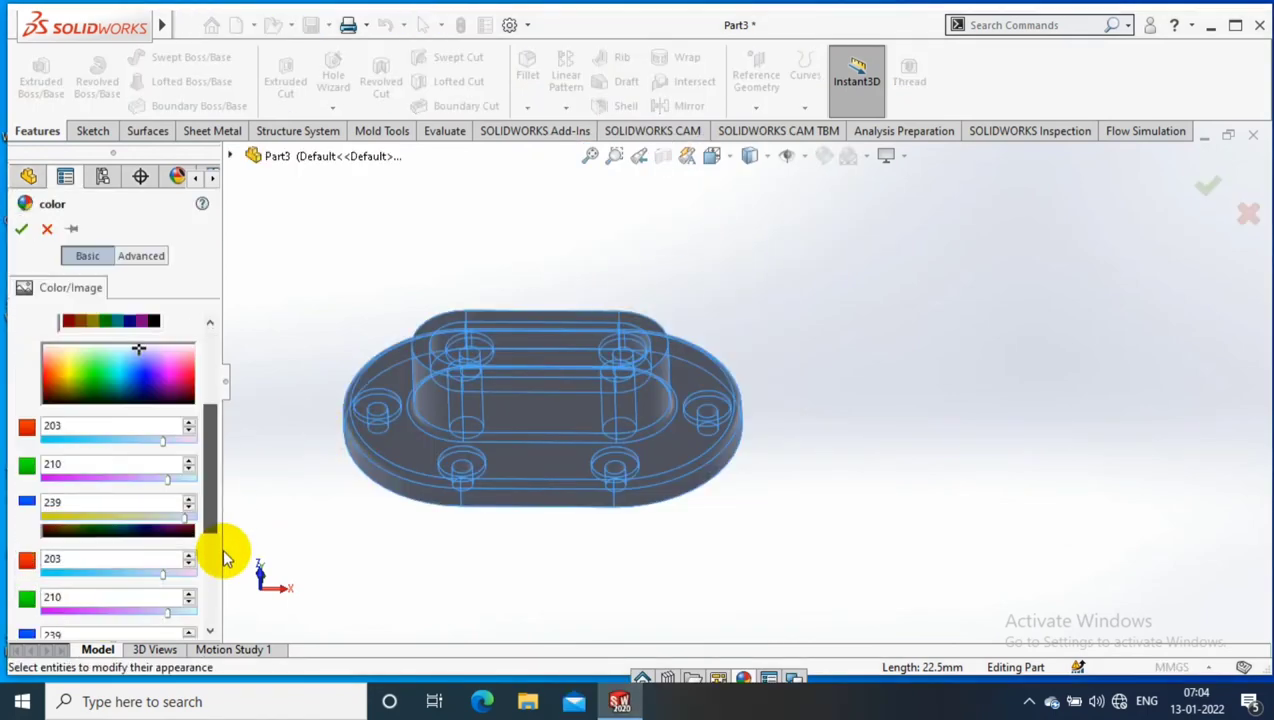
scroll(139, 427, "up", 2)
left_click_drag(179, 450, 186, 434)
left_click(48, 438)
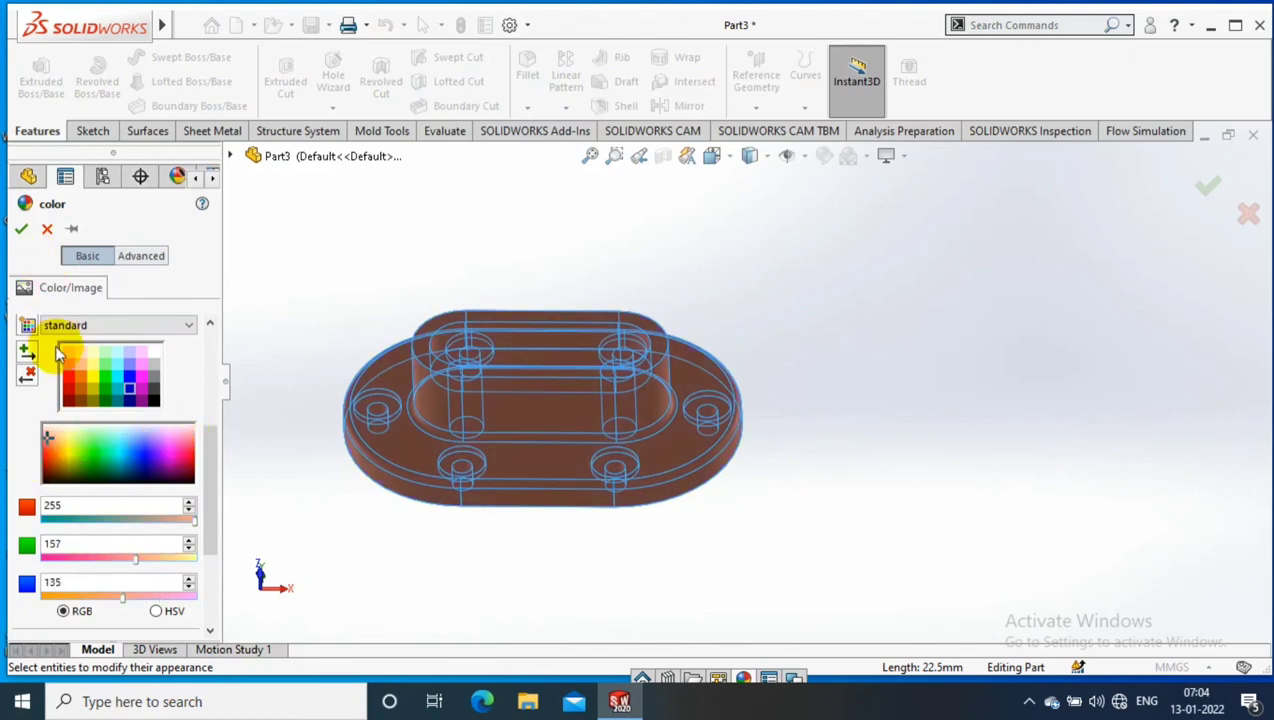
left_click(596, 248)
mouse_move(597, 248)
middle_mouse_down()
mouse_move(625, 393)
mouse_move(606, 336)
middle_mouse_up()
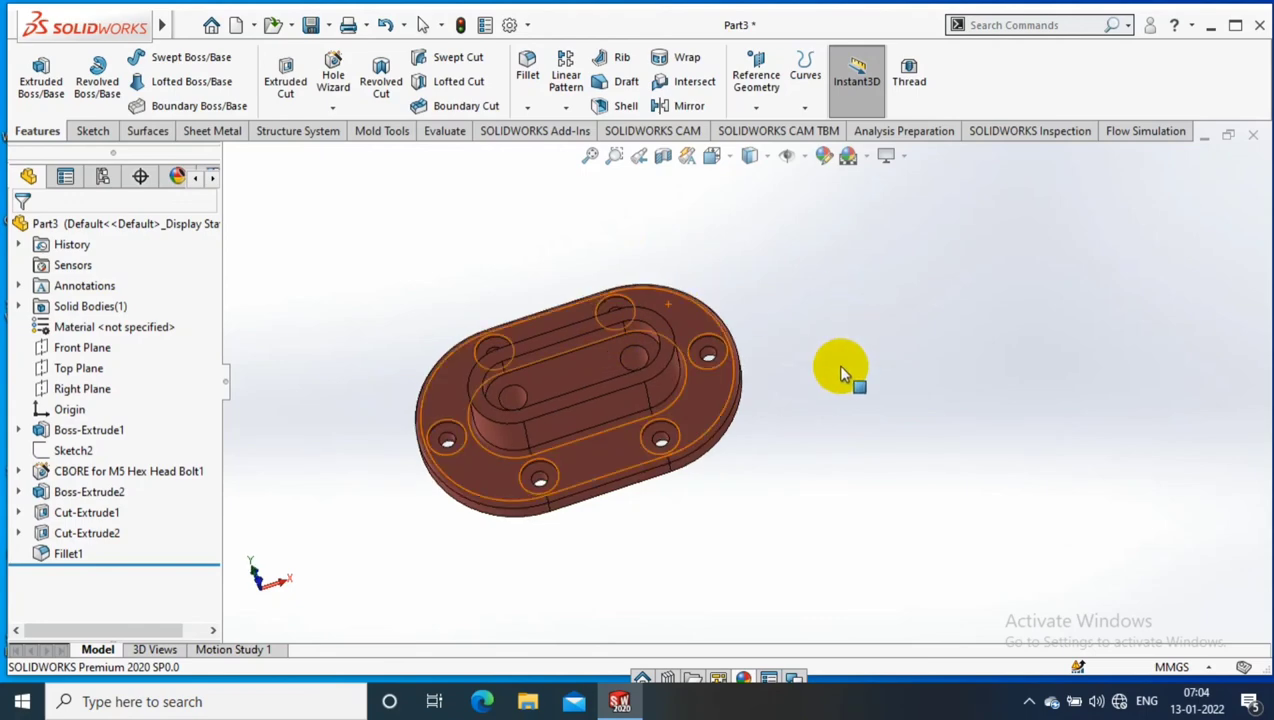